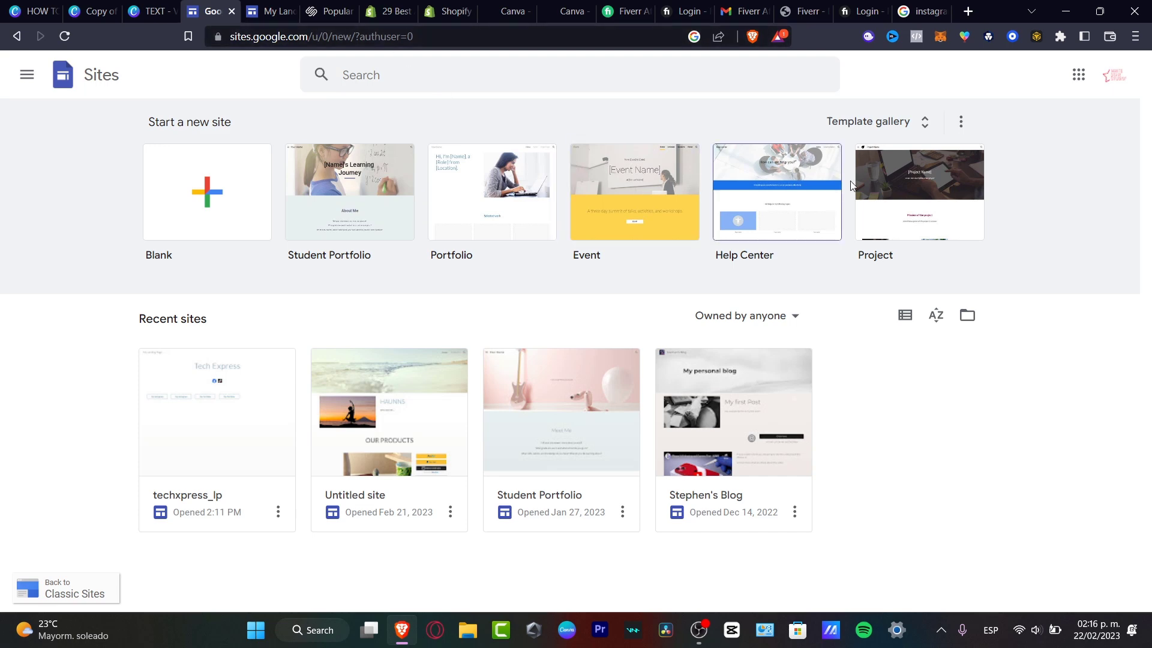
- Browse the full template gallery and create a new site from the Salon template under Small business
click(887, 125)
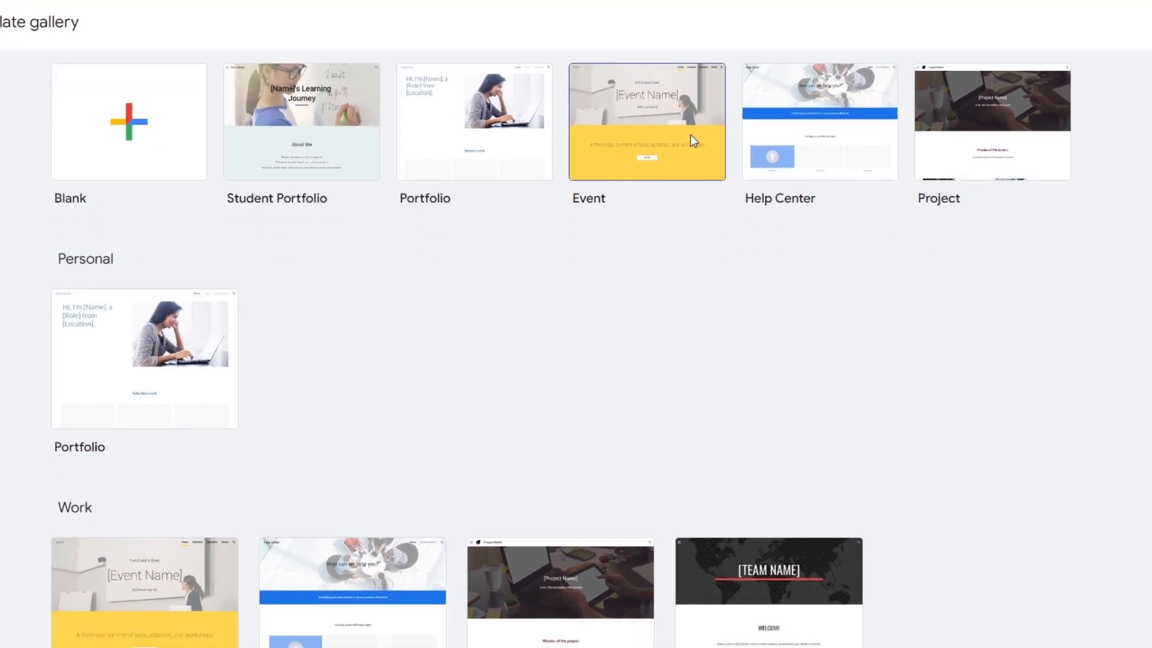
scroll(668, 156, down, 3)
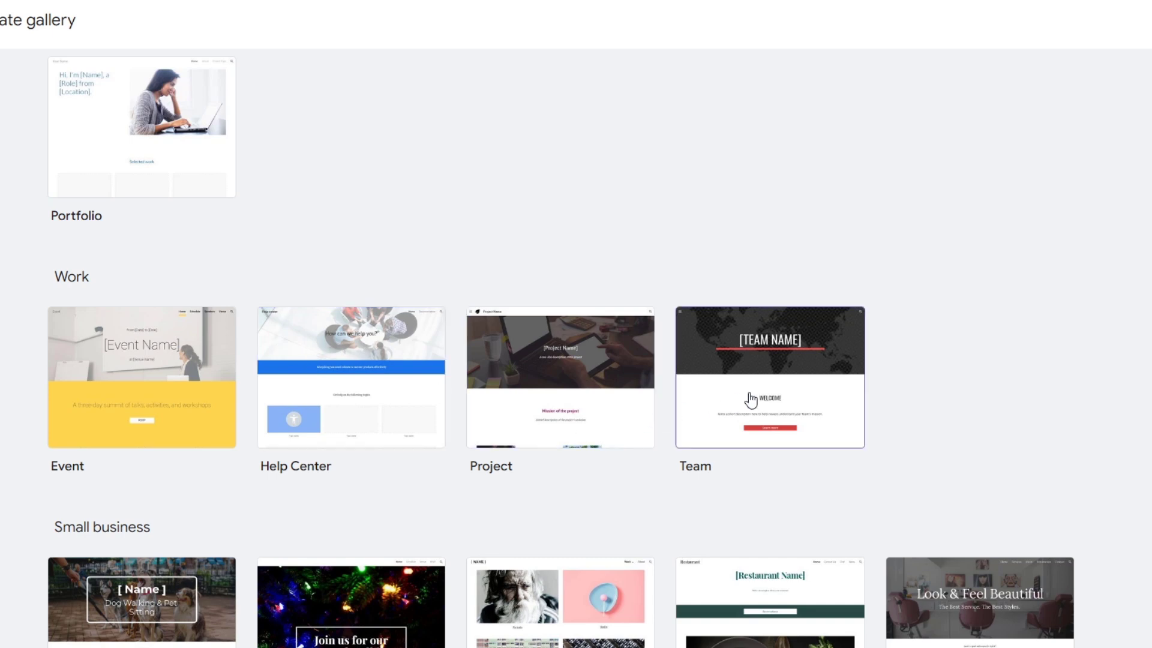
scroll(750, 399, down, 4)
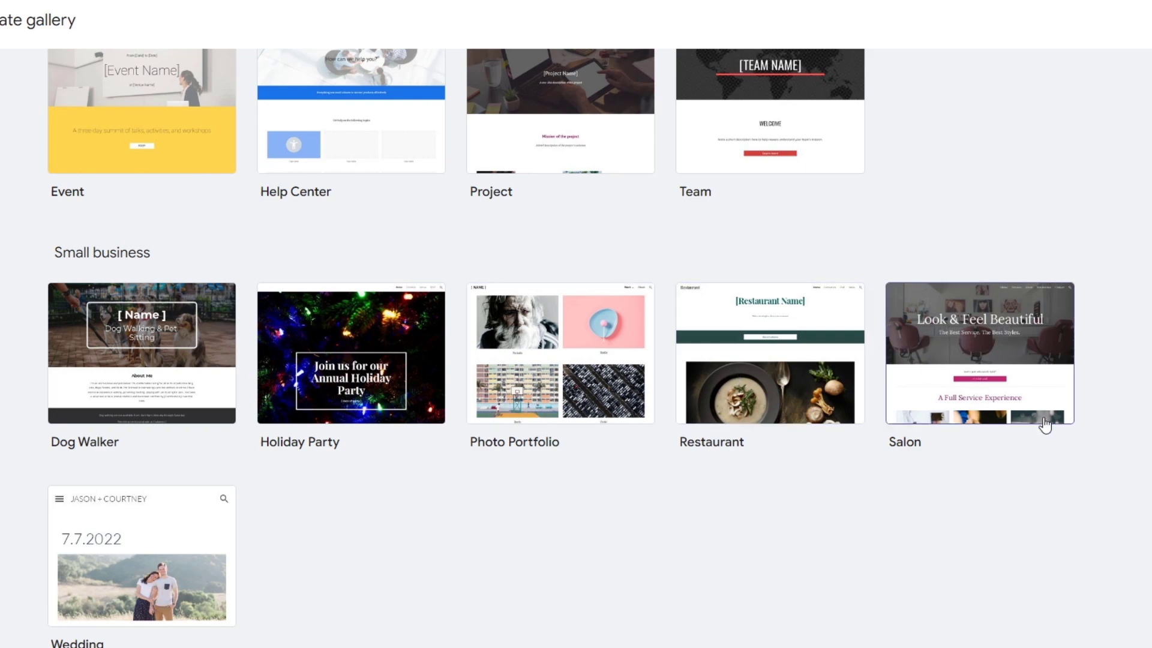
scroll(1014, 456, down, 4)
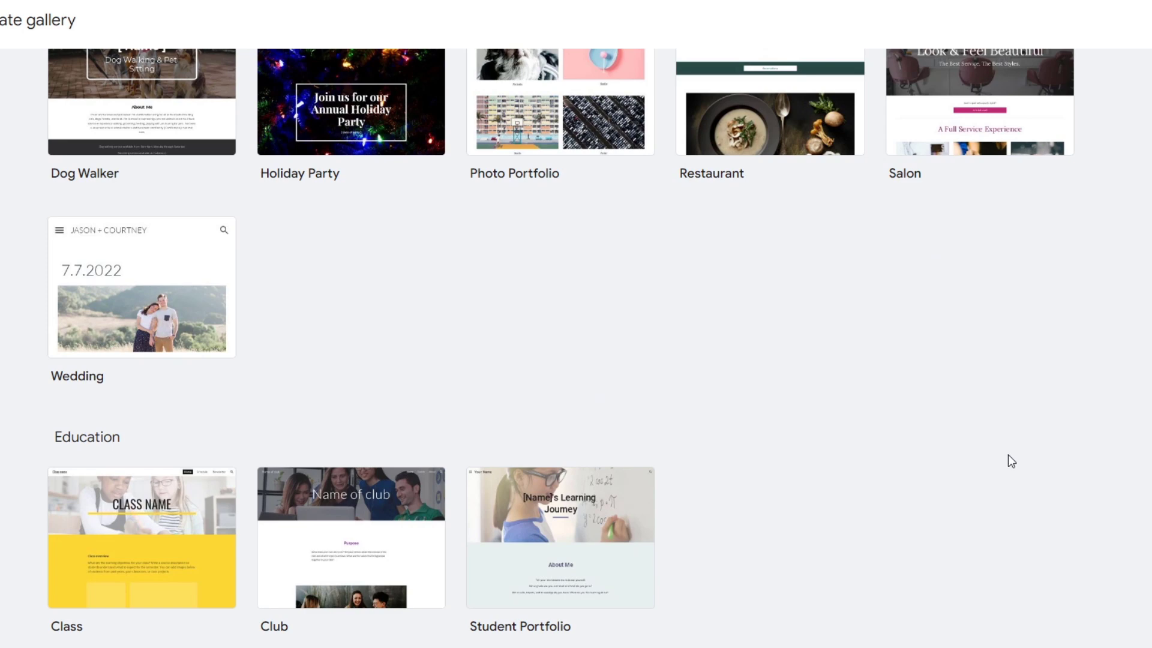
scroll(984, 445, up, 4)
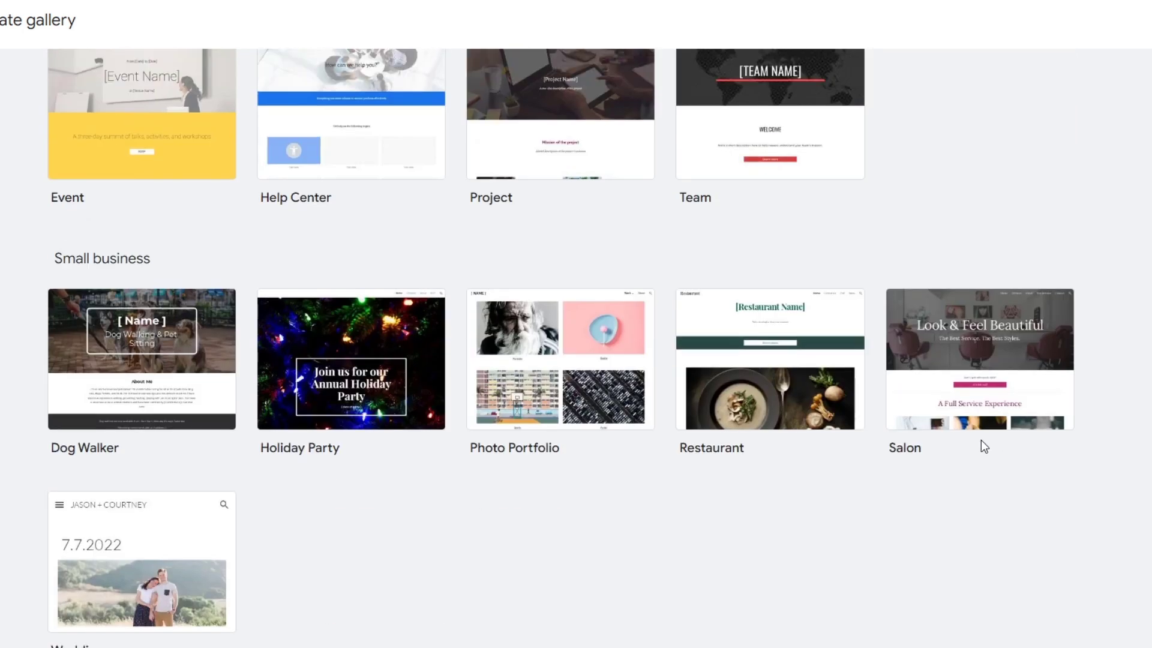
click(994, 347)
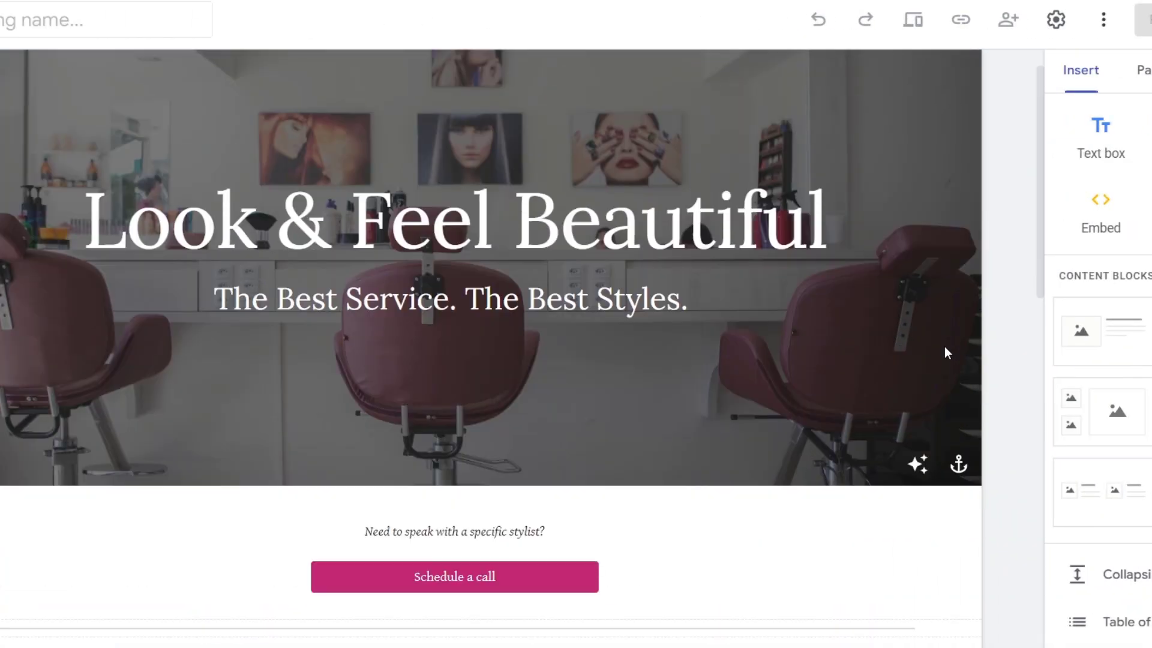
- Look through the Salon template's home page from header to footer and examine the list of the site's pages
scroll(945, 352, down, 15)
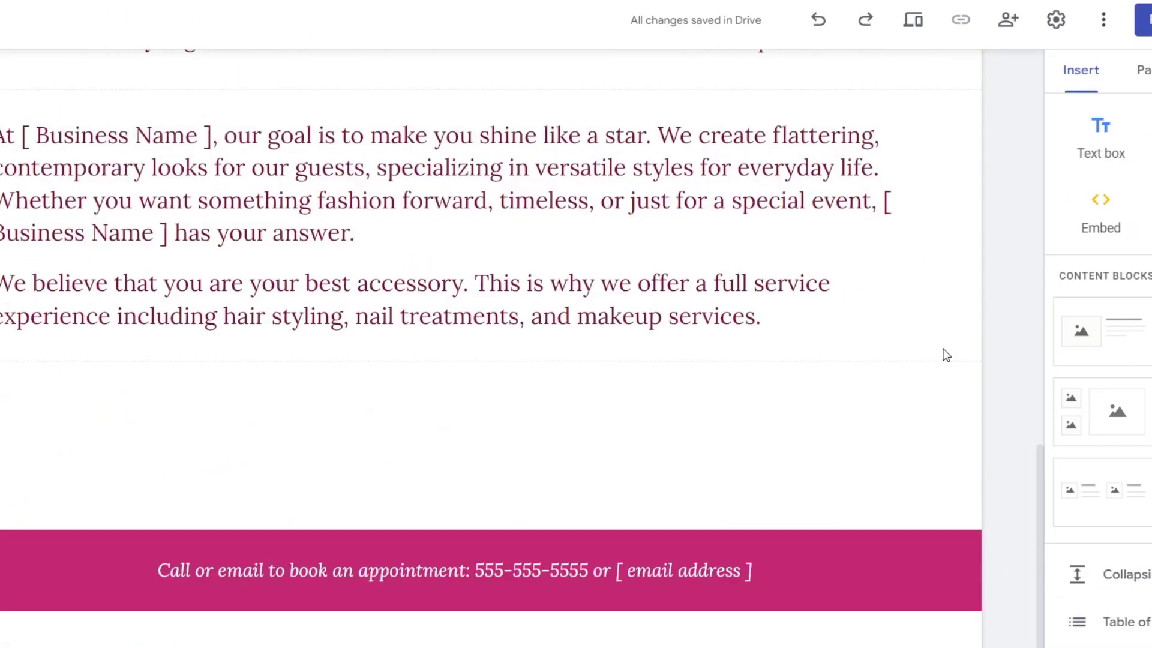
scroll(946, 354, up, 15)
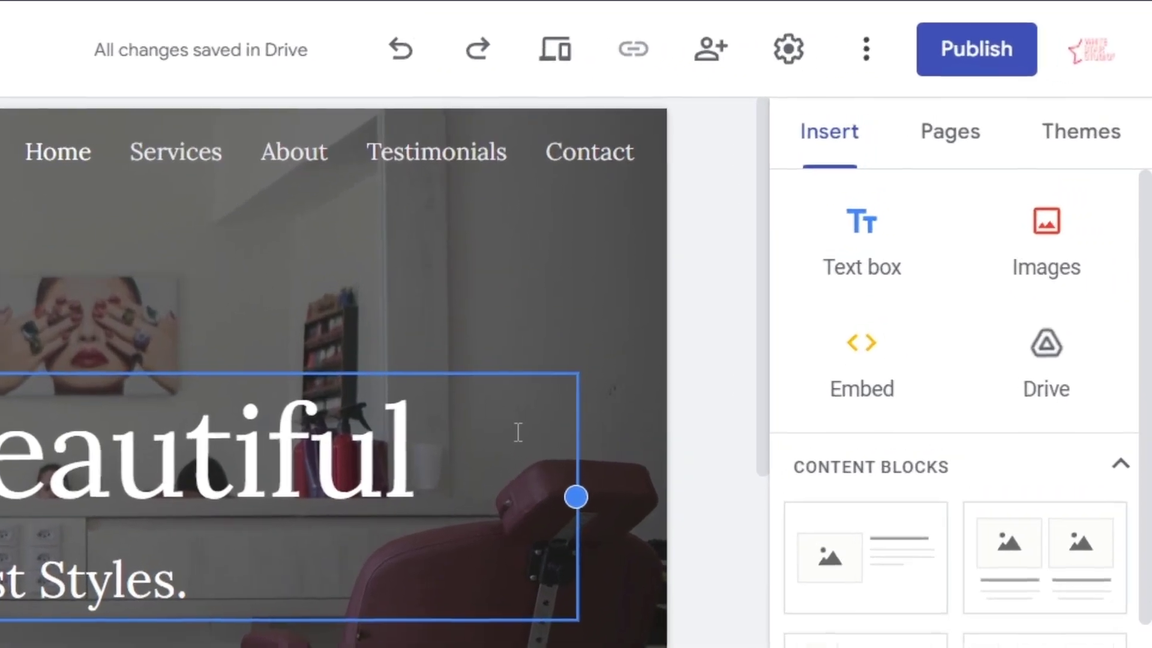
click(941, 159)
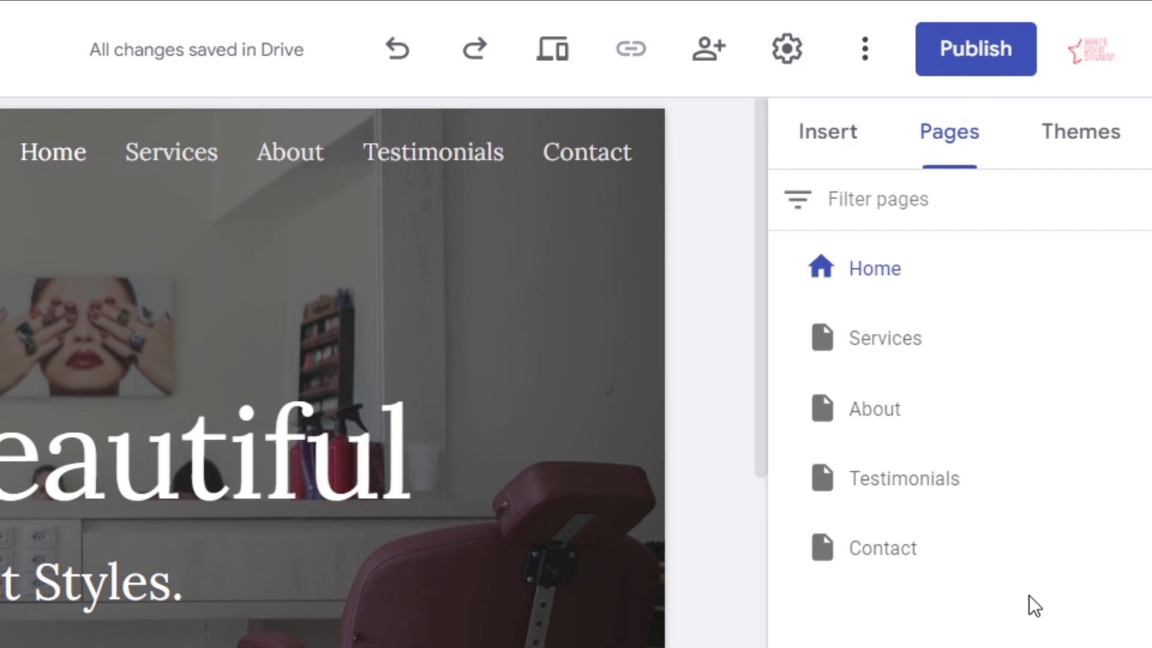
scroll(278, 646, down, 5)
scroll(277, 645, up, 10)
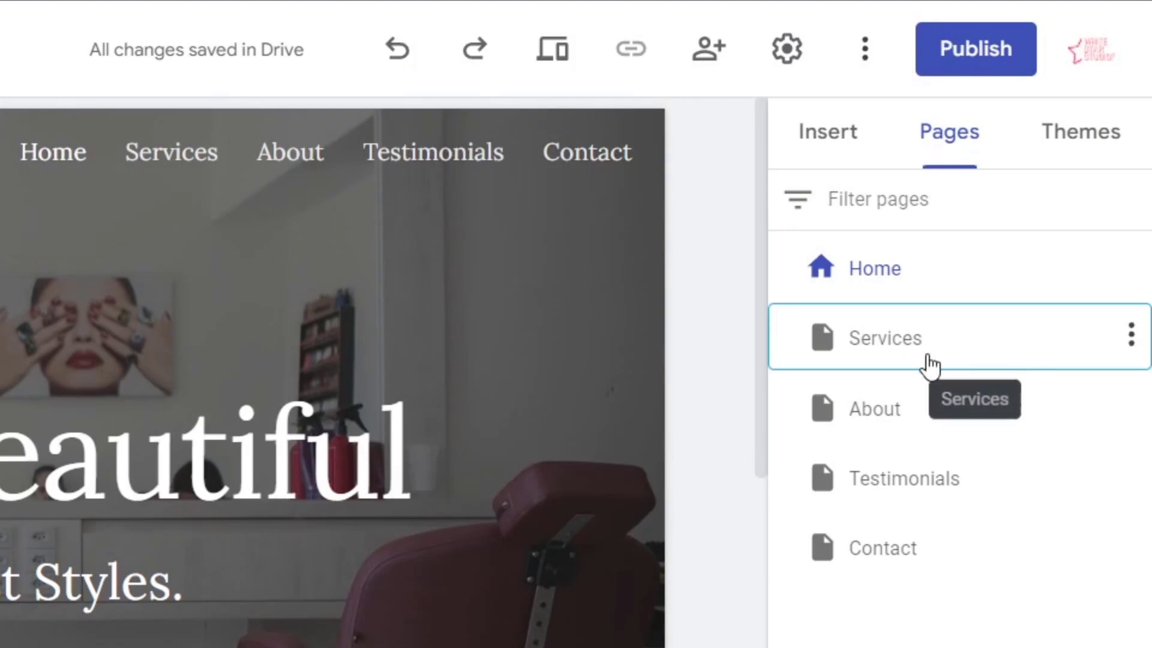
- Open the Services page and examine its content, expanding the Hair Styling, Nail Treatments and Makeup Services sections
click(926, 364)
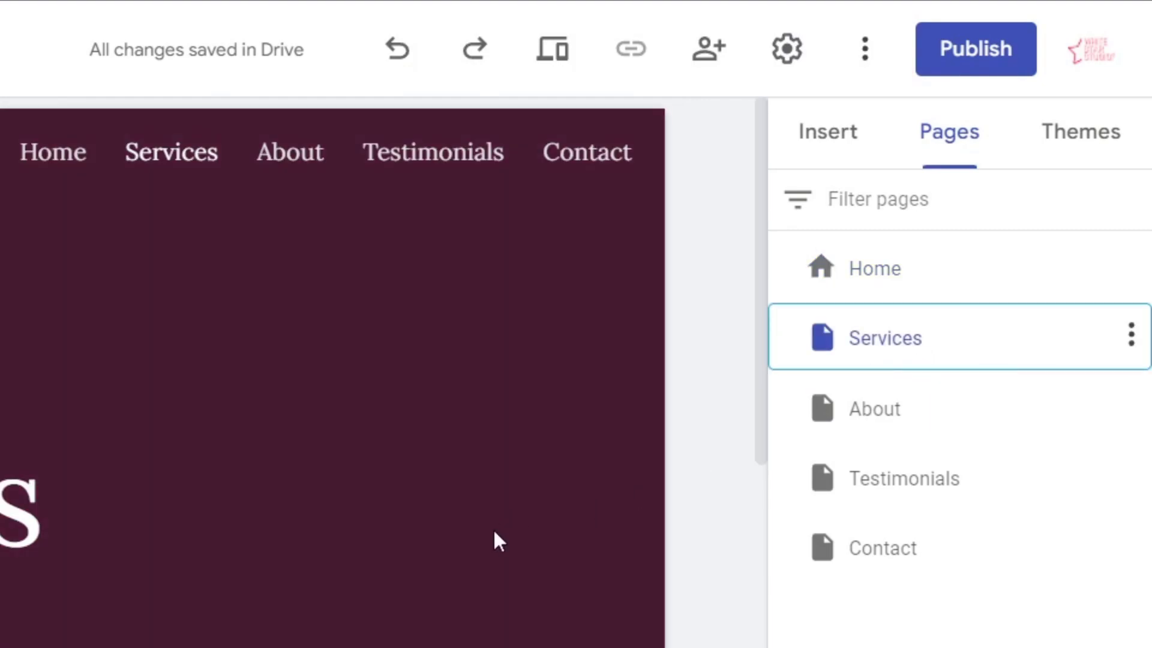
scroll(493, 540, down, 10)
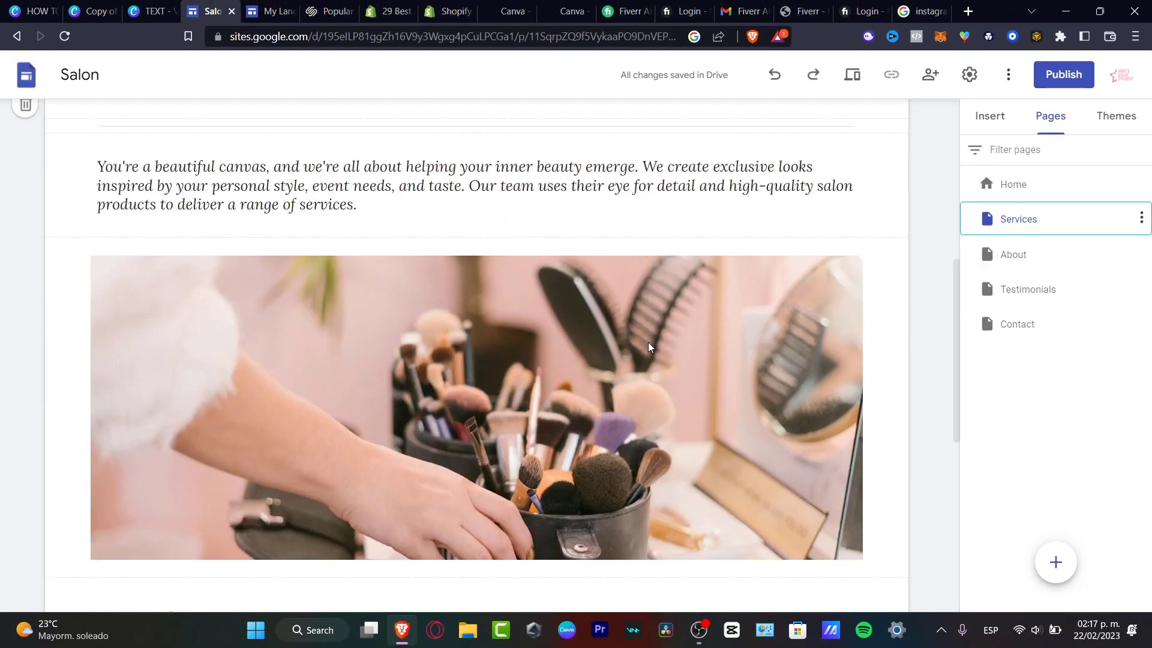
scroll(647, 346, down, 6)
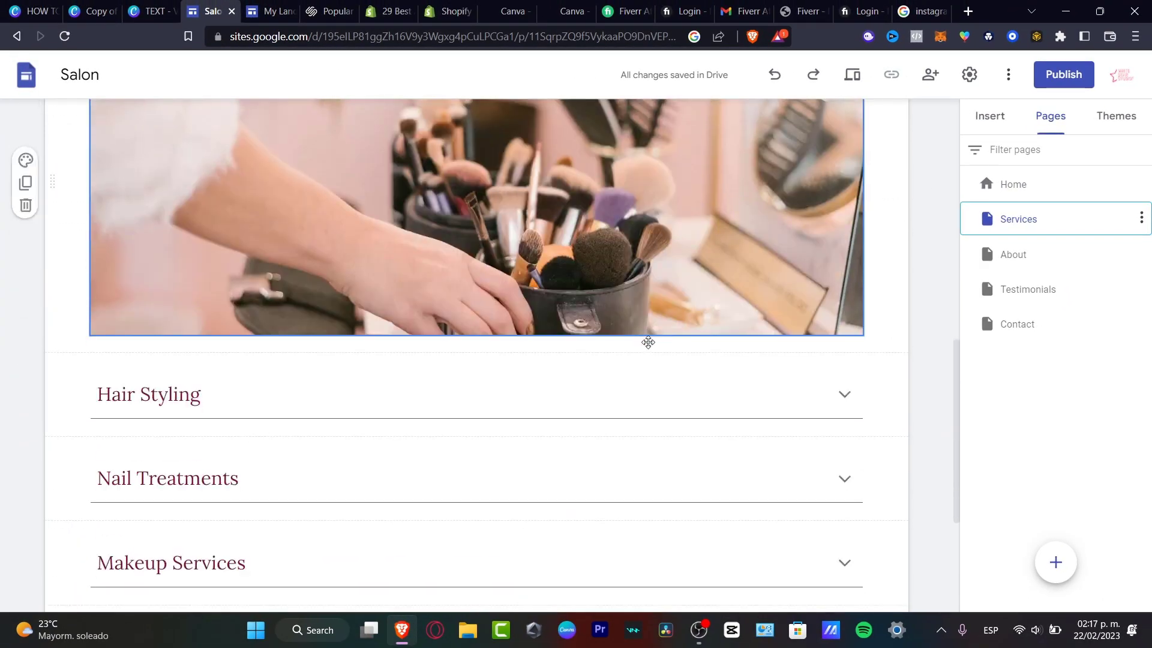
scroll(602, 351, up, 3)
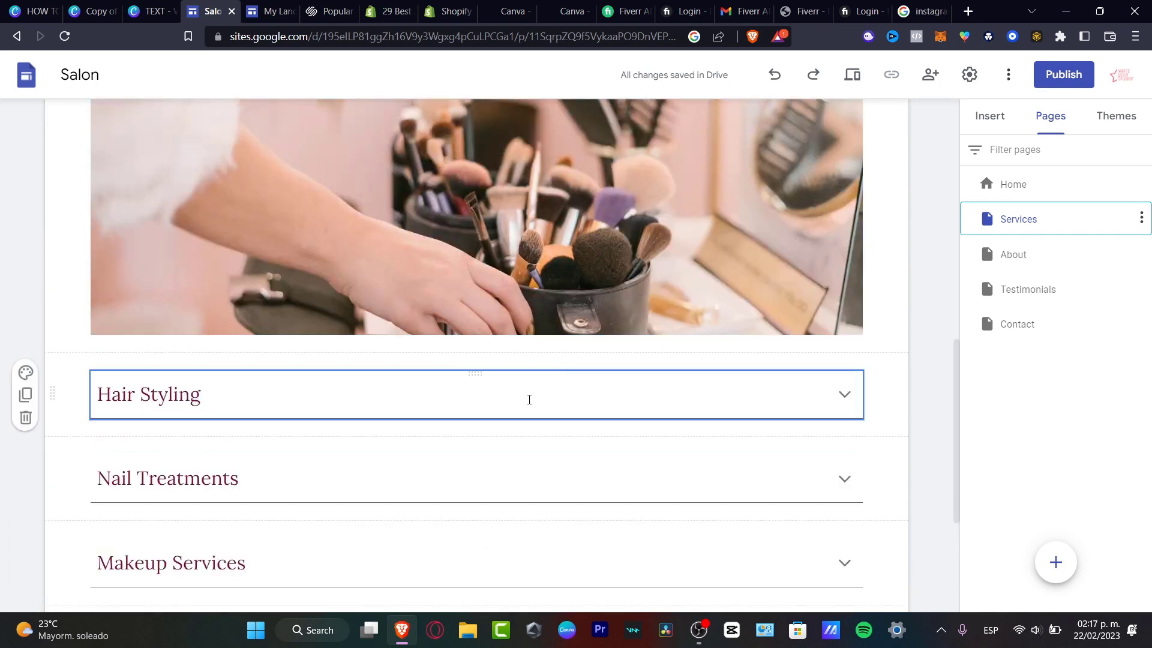
click(529, 399)
scroll(541, 401, down, 3)
scroll(520, 402, down, 3)
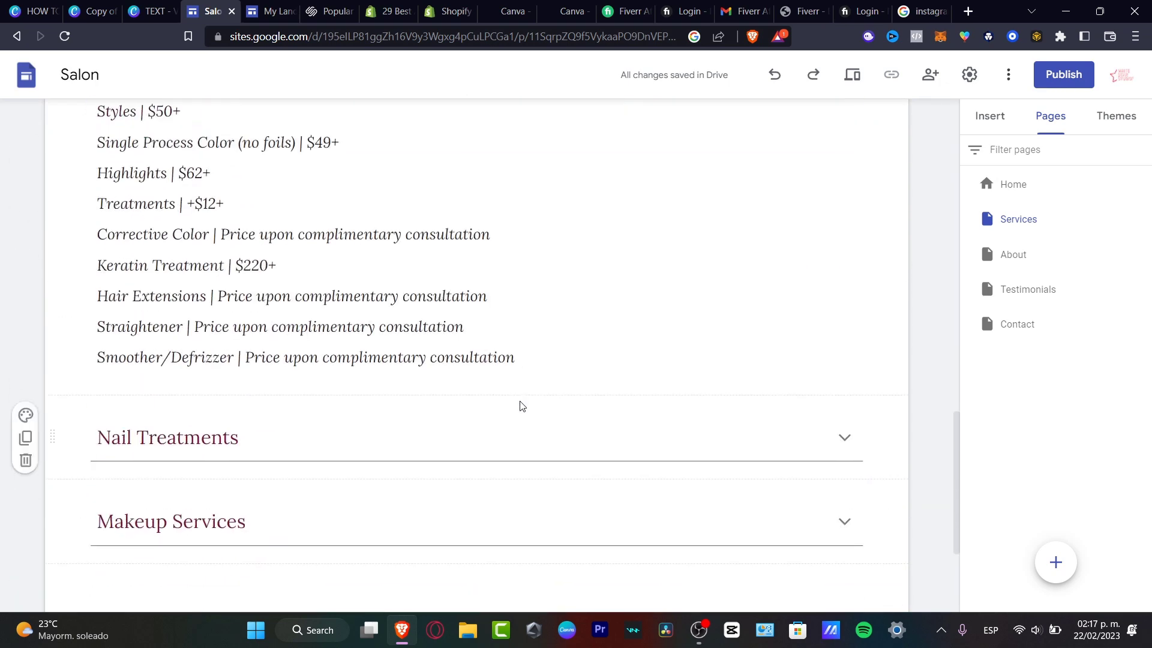
click(483, 430)
scroll(517, 439, down, 4)
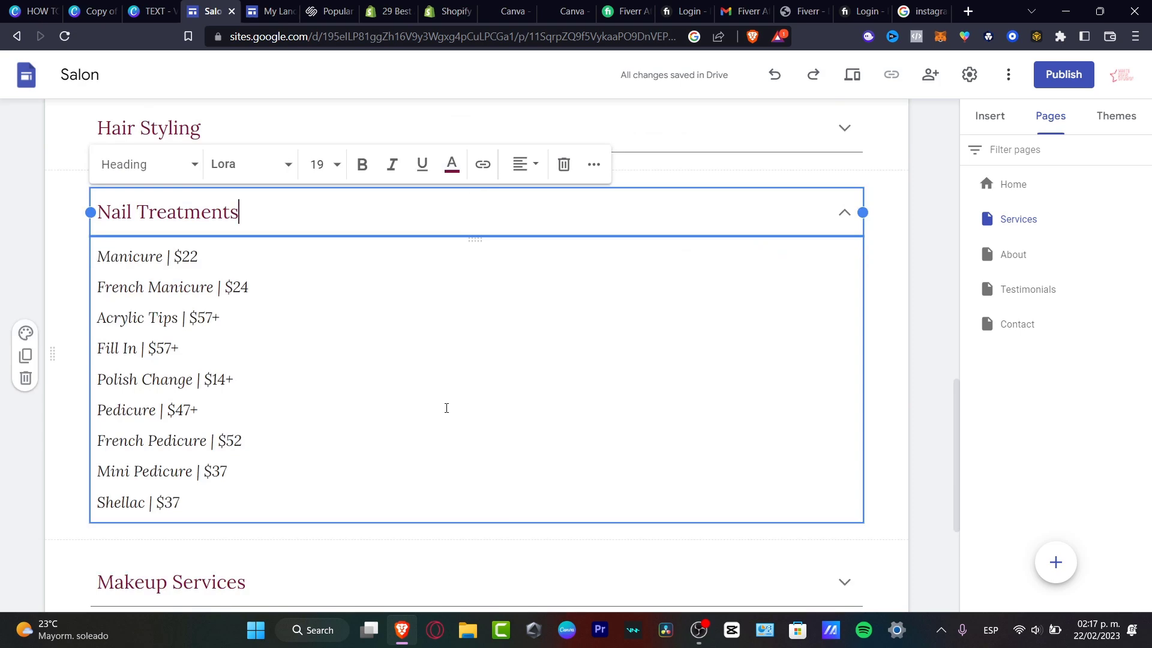
scroll(447, 408, down, 4)
click(542, 393)
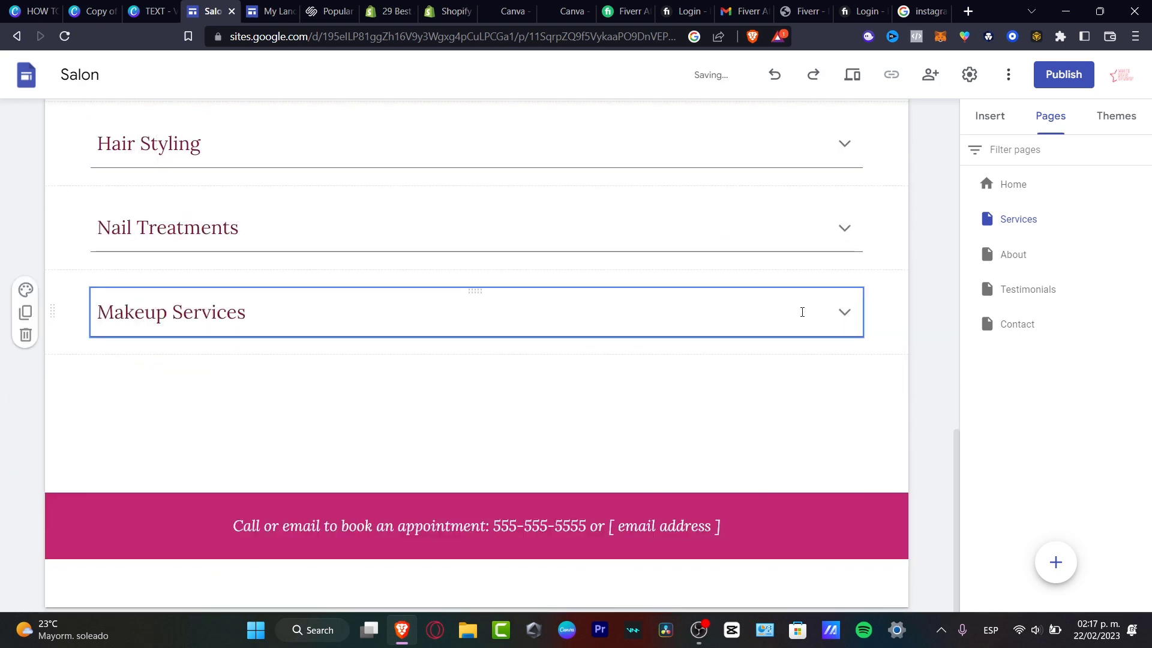
click(801, 311)
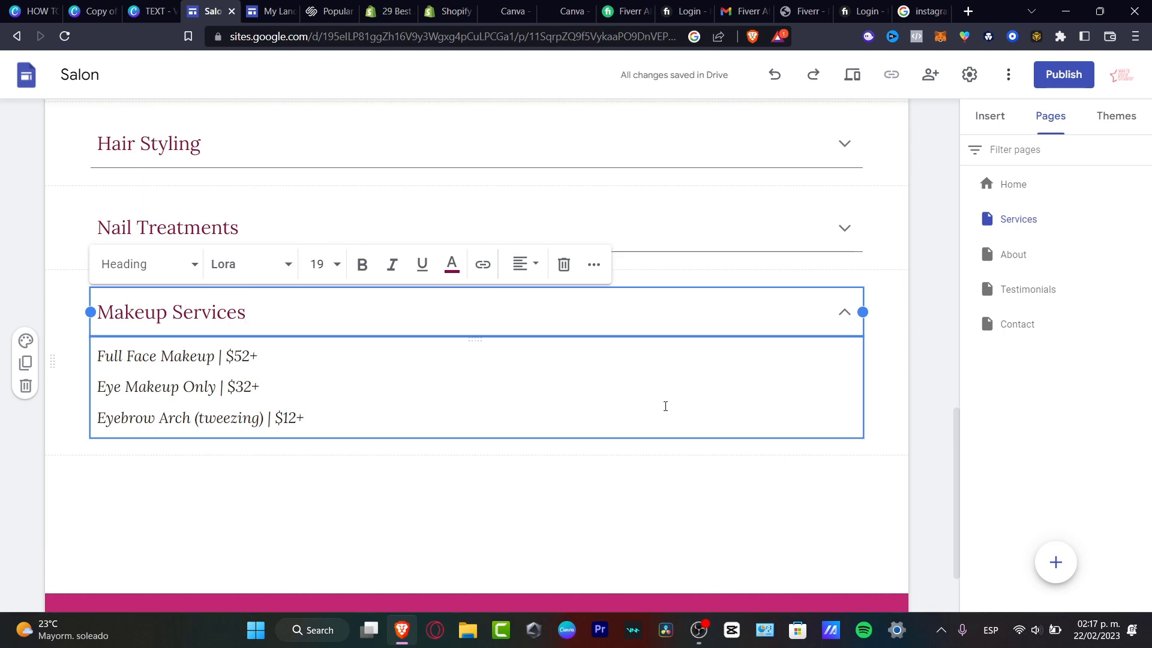
- Examine the template's About, Testimonials and Contact pages
click(1049, 262)
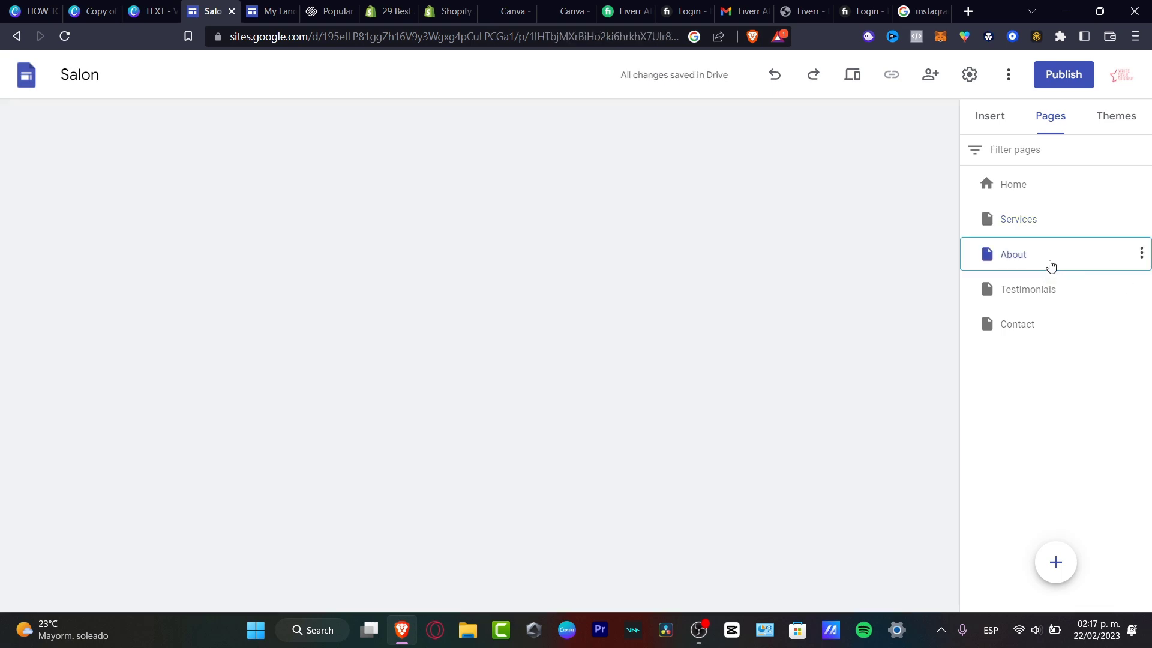
scroll(800, 414, down, 8)
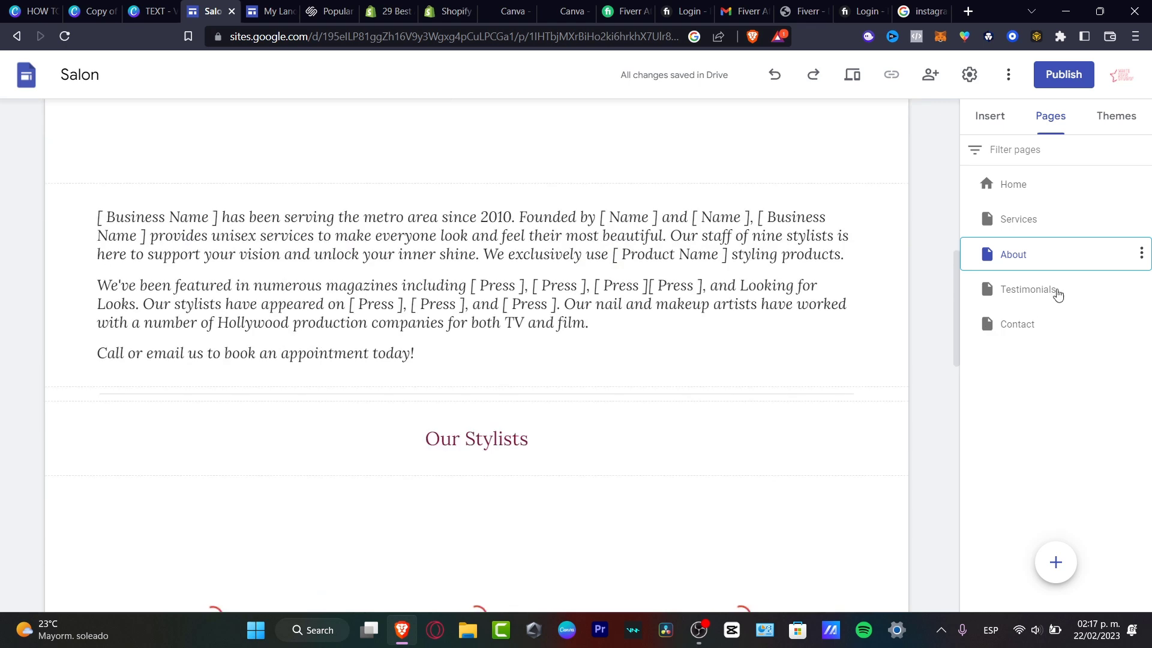
click(1056, 292)
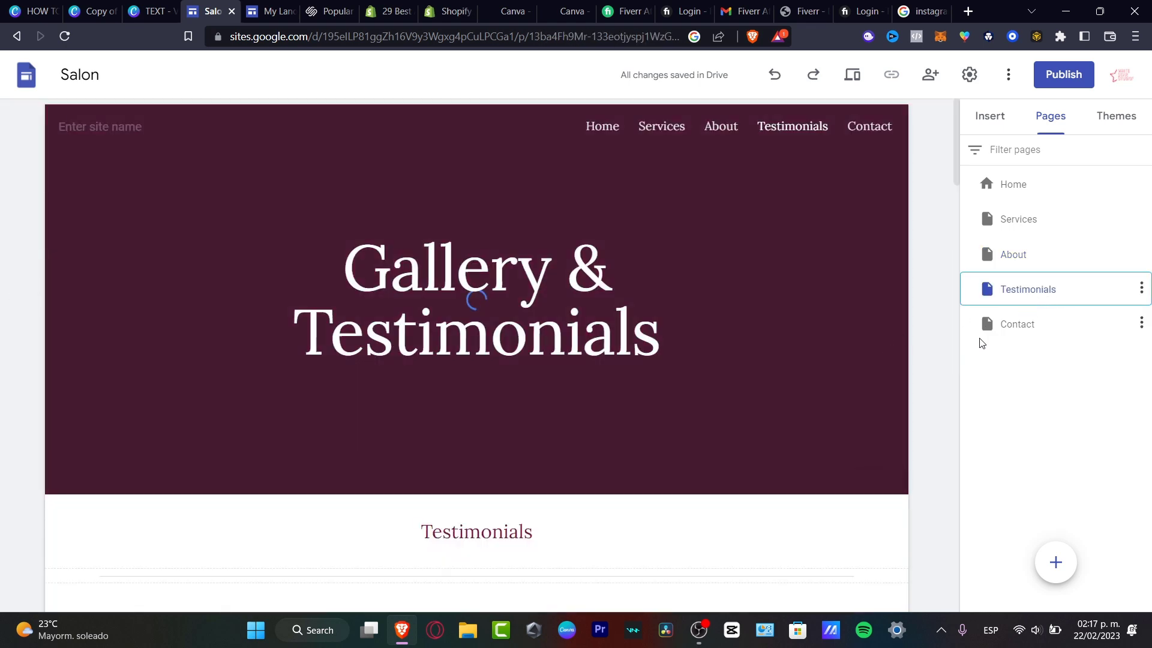
click(1001, 333)
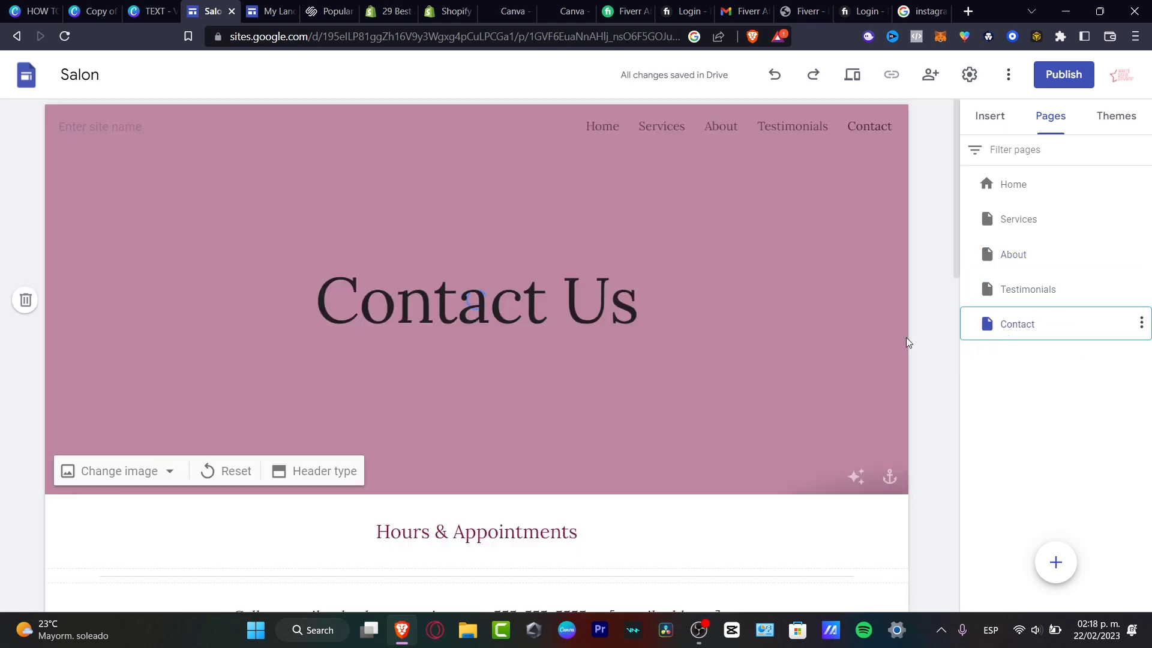
scroll(816, 389, down, 4)
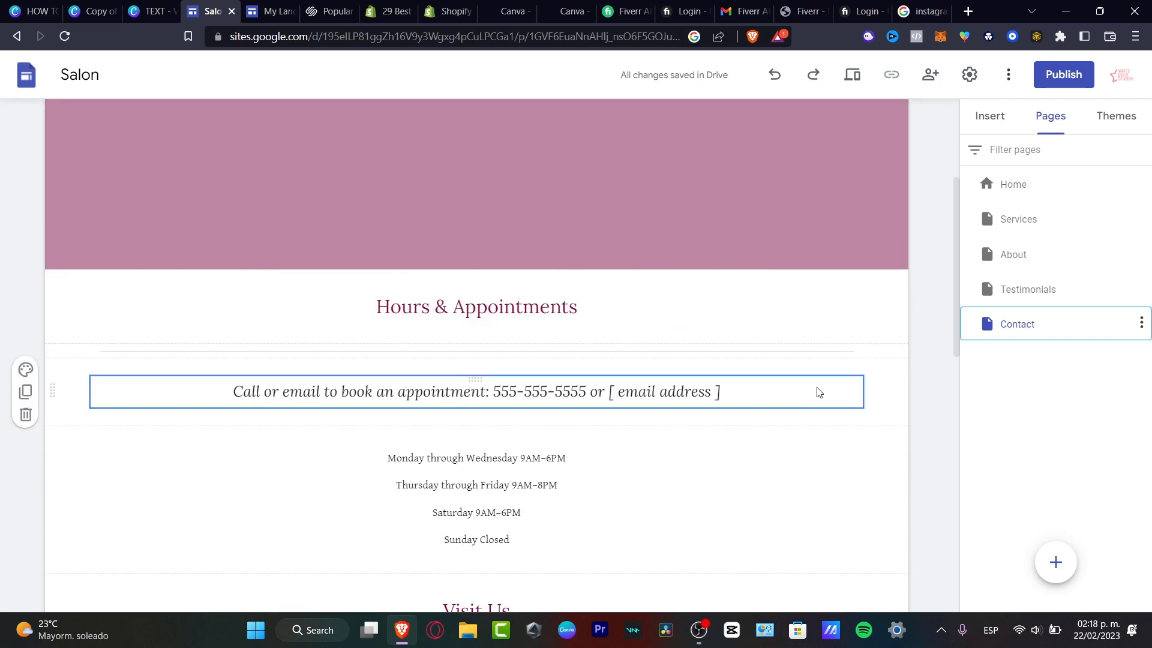
scroll(816, 389, up, 4)
scroll(817, 384, down, 10)
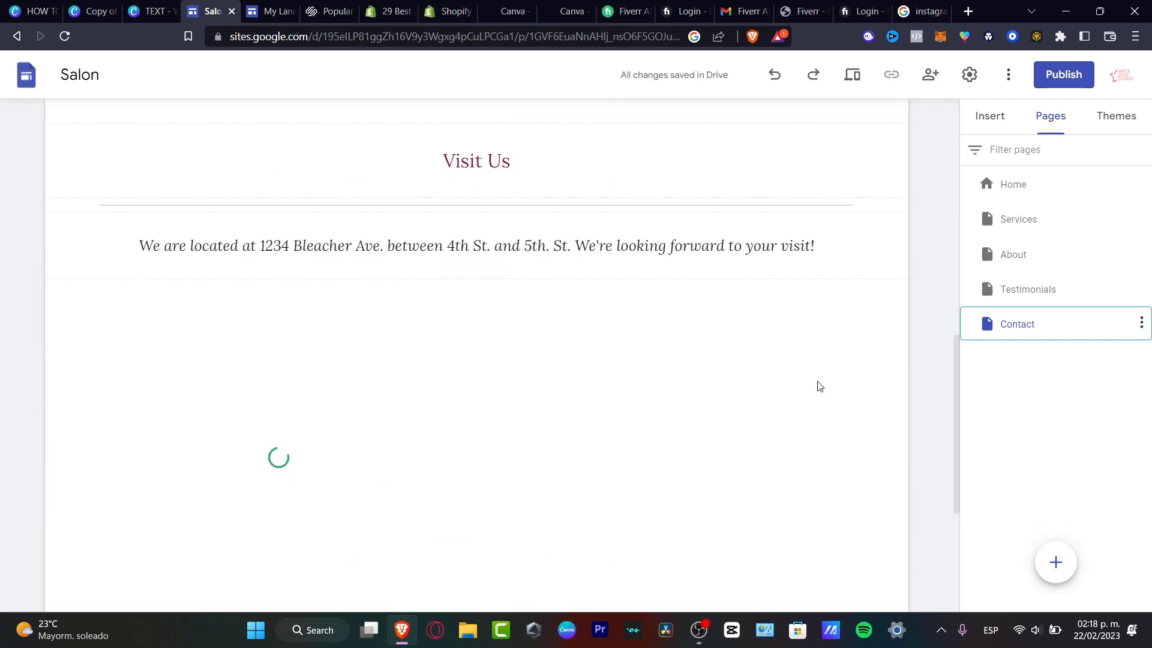
- Delete the Contact and Testimonials pages from the site
click(1139, 323)
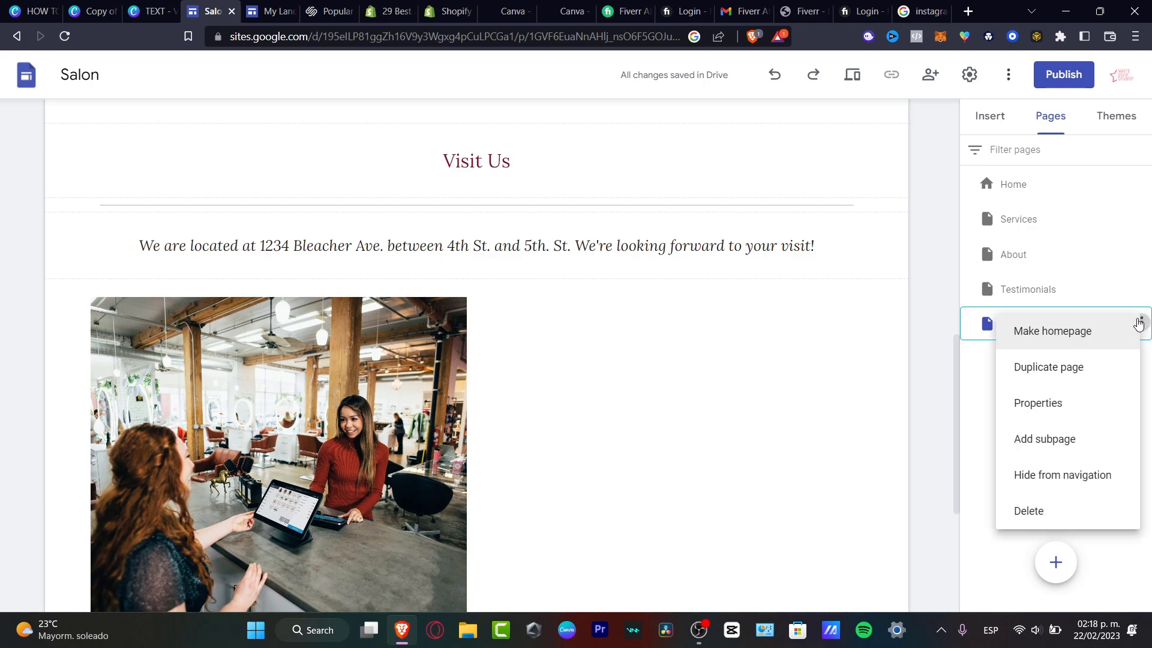
click(1093, 505)
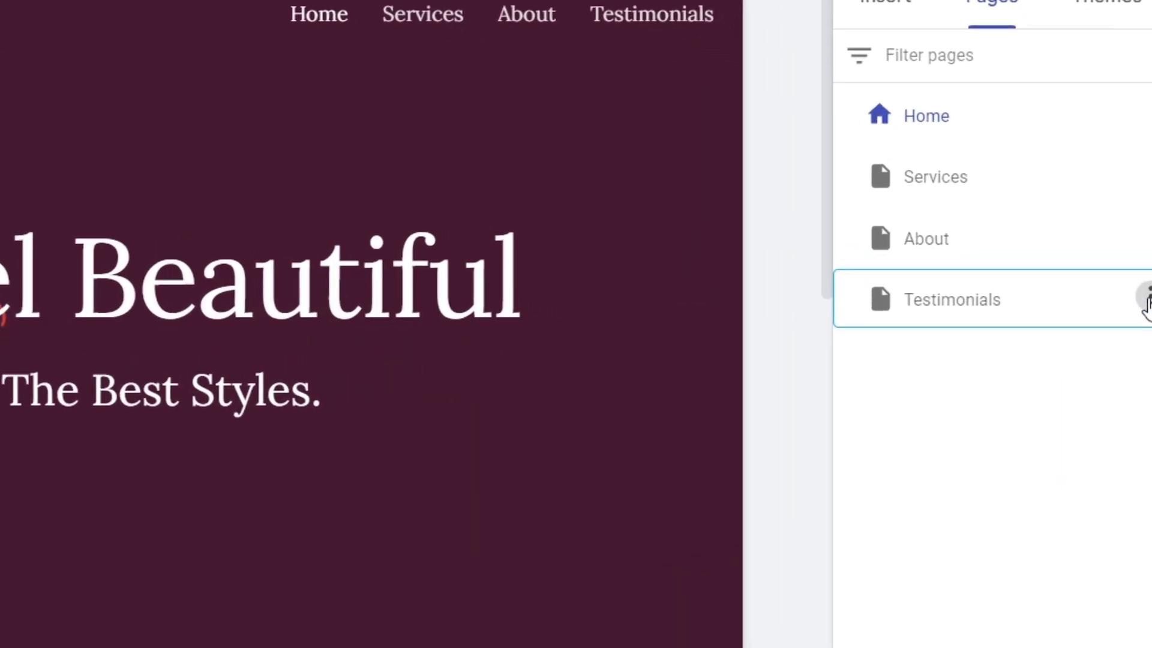
click(1147, 300)
click(1020, 629)
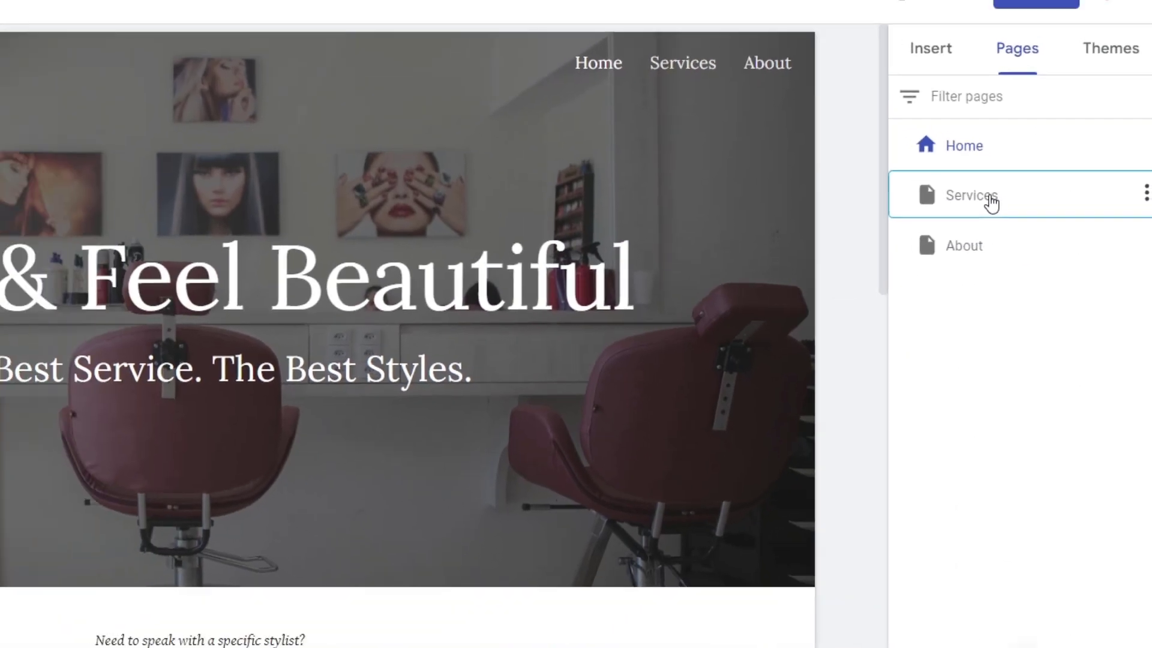
- Rename the Services page as Products
click(991, 203)
click(1145, 192)
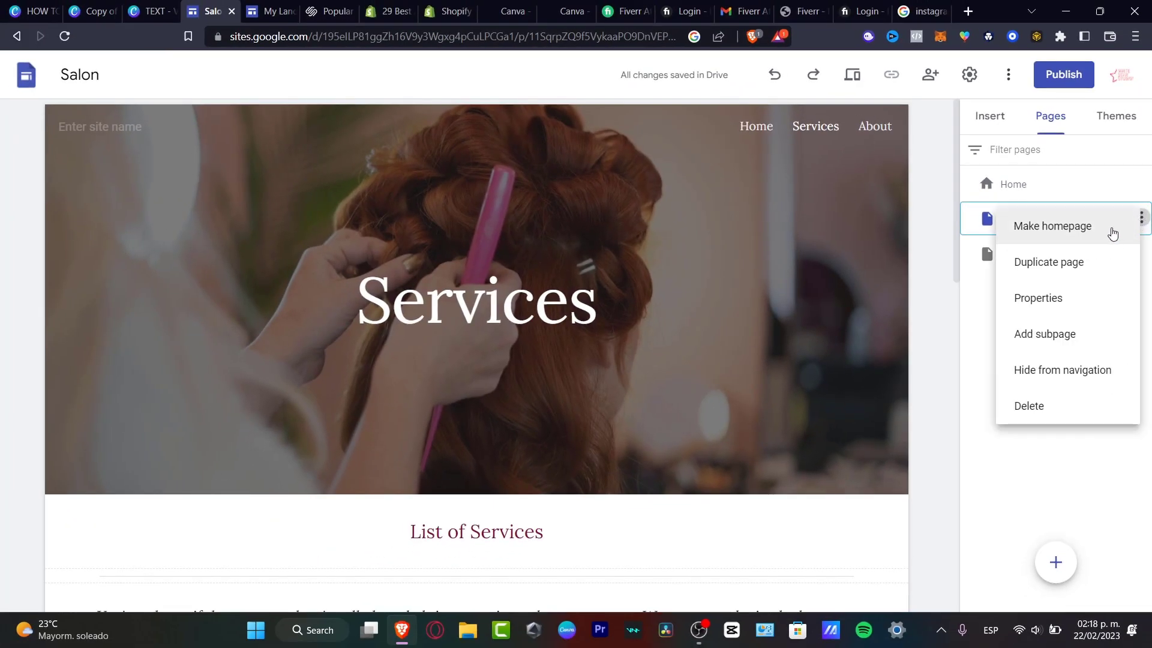
click(991, 285)
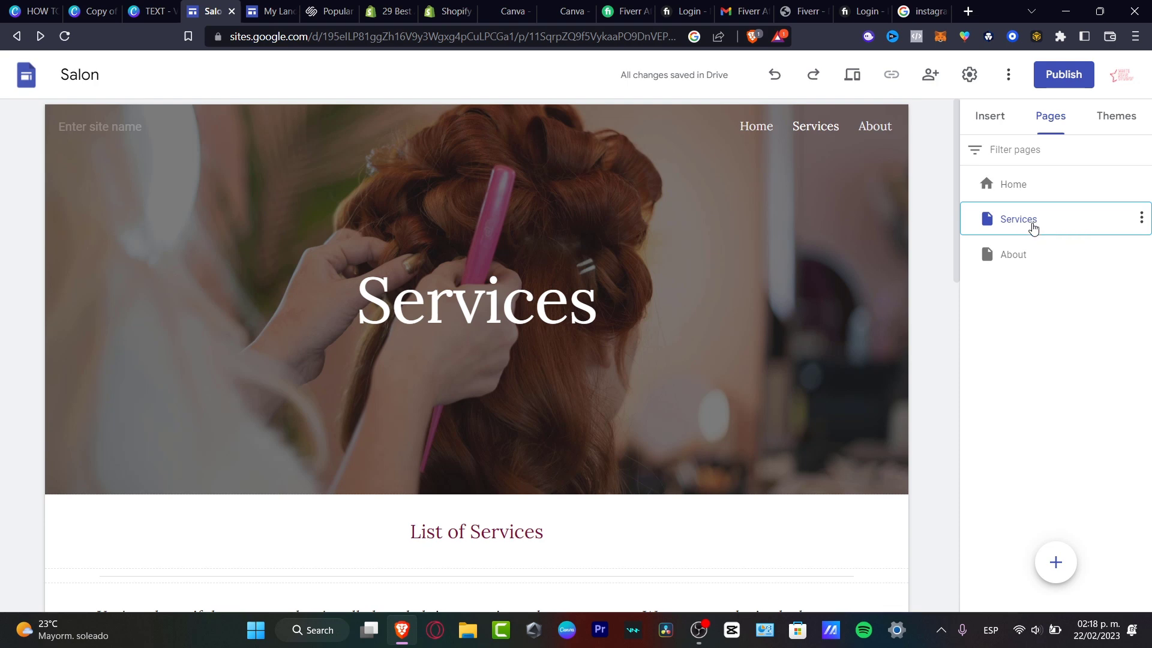
double_click(1033, 226)
text(Pel)
key(BackSpace)
key(BackSpace)
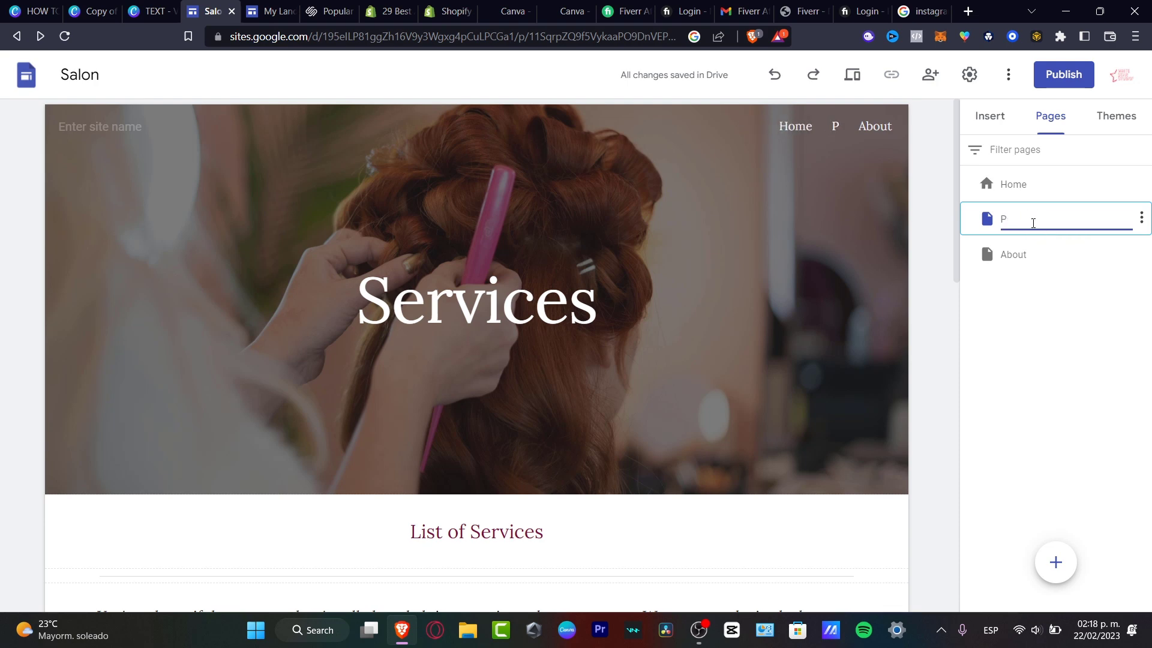
text(roducts)
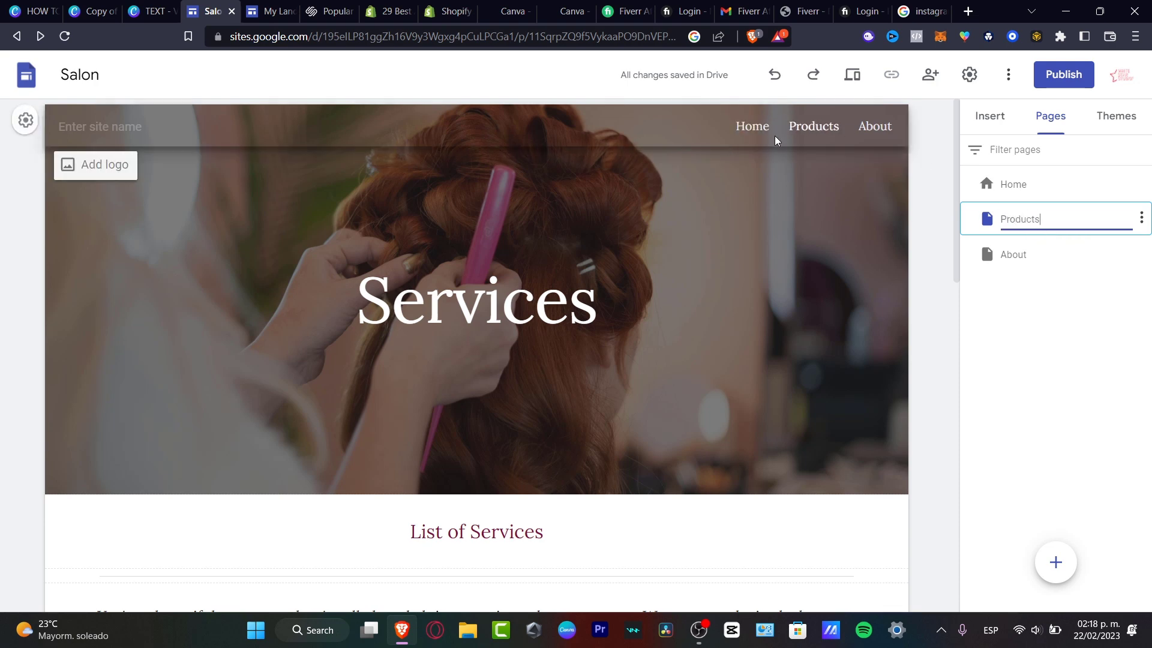
- Rename the About page as About Us and enter YOKOS as the site name in the header
double_click(1026, 257)
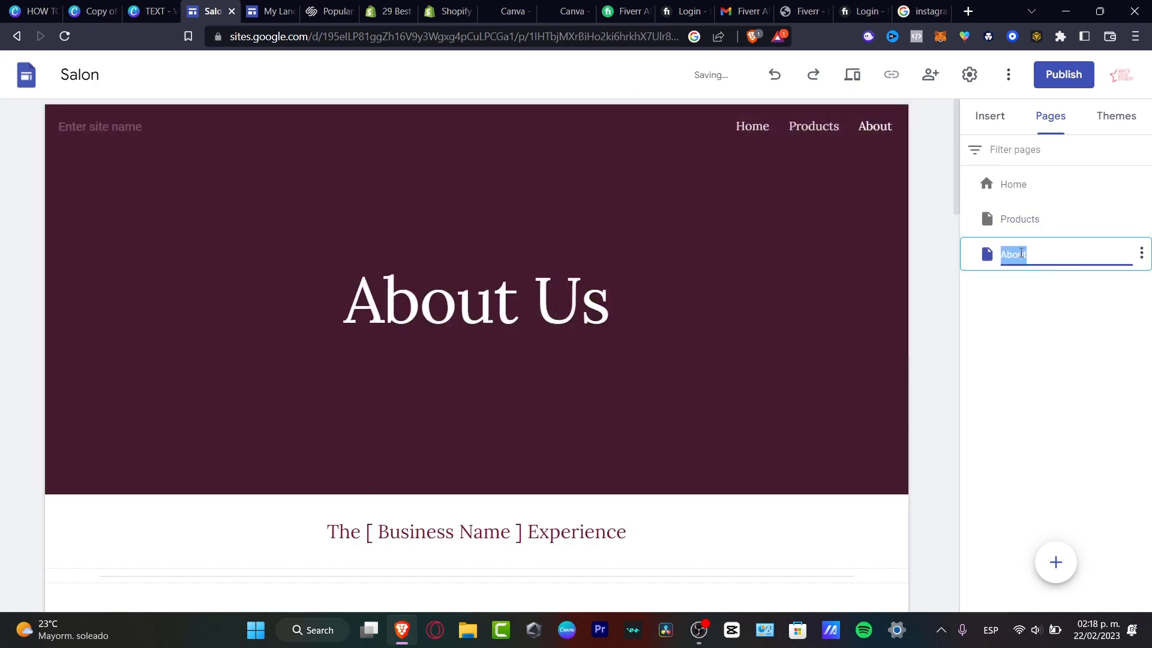
text(About Us)
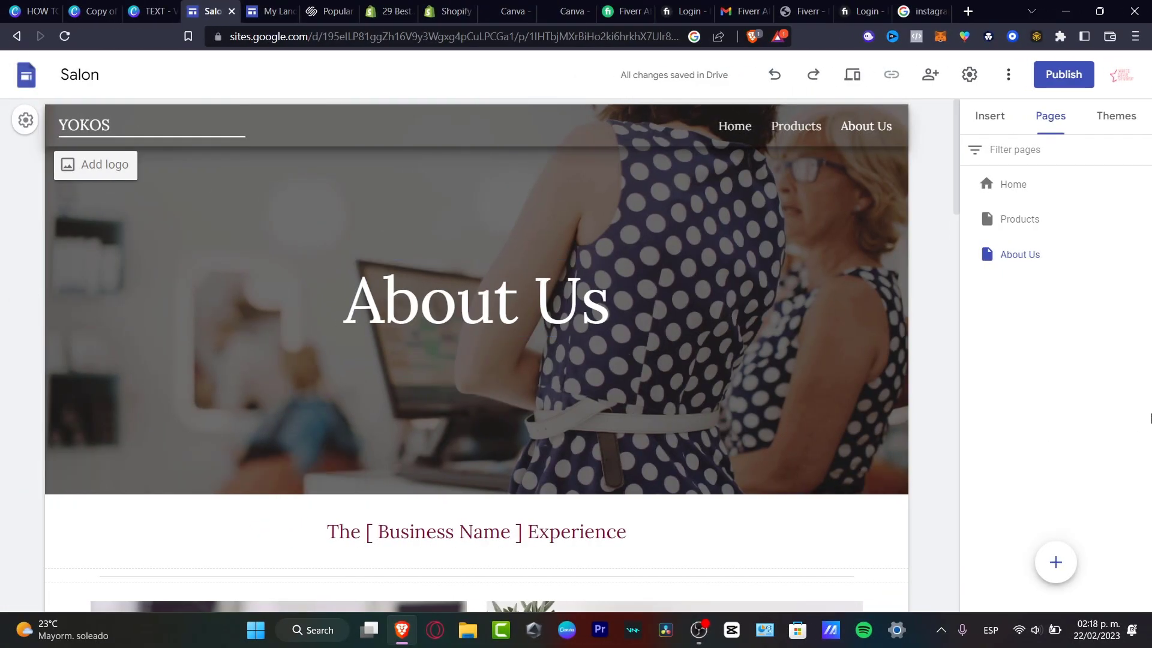
- Replace the headline in the Home page header with YOKOS
click(1049, 188)
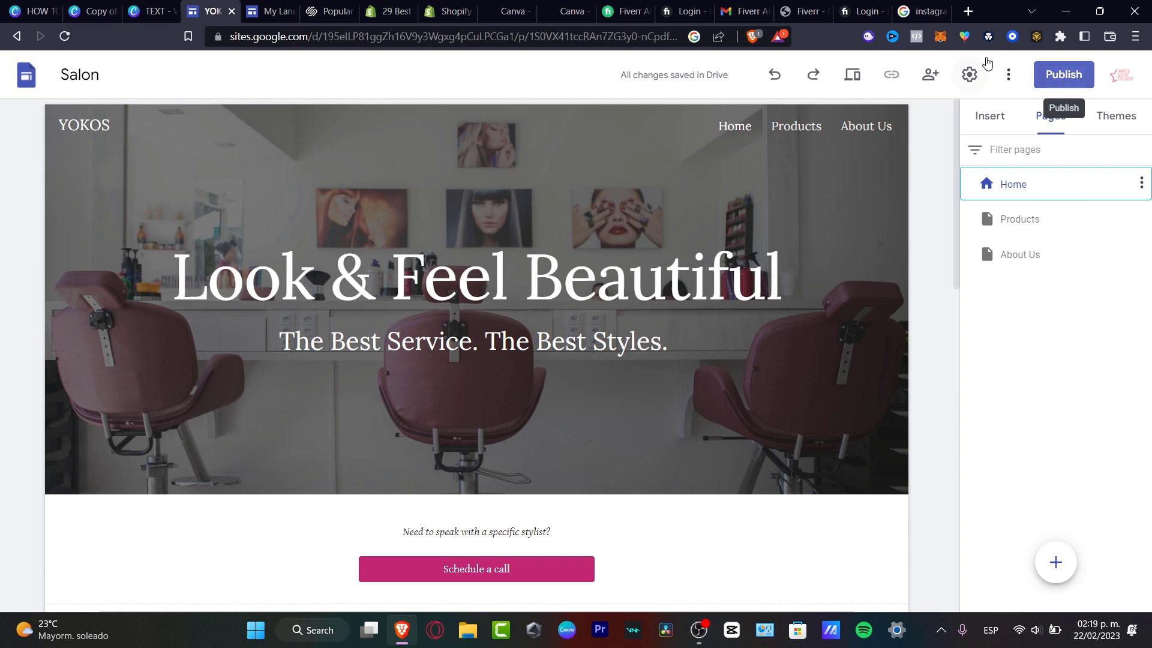
click(630, 276)
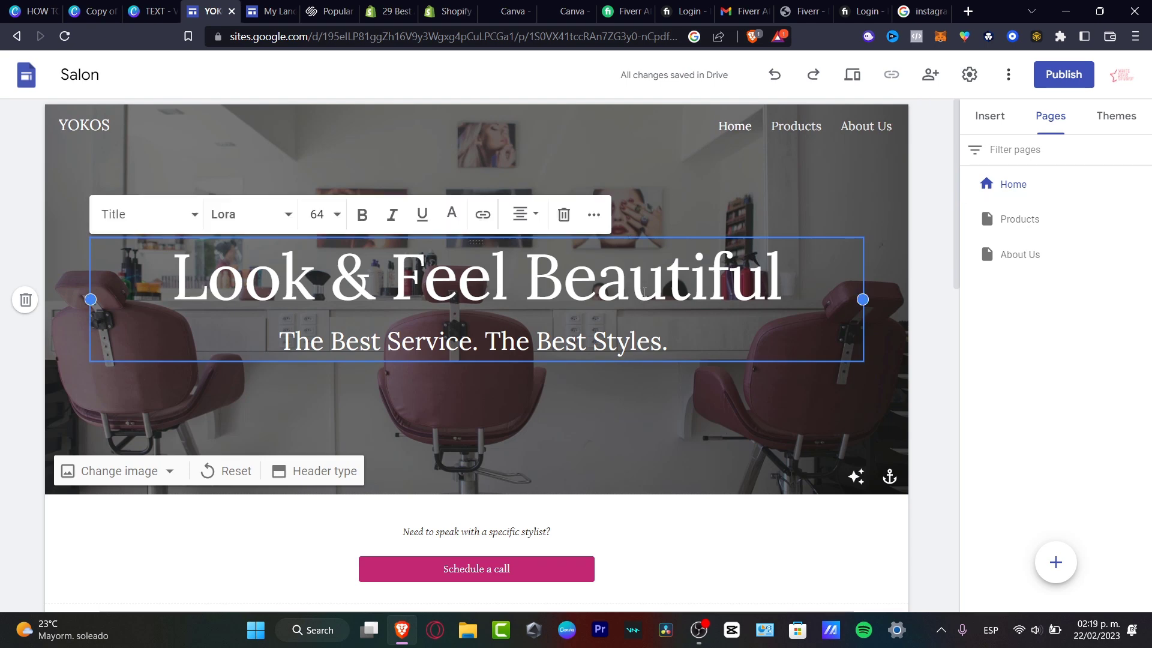
triple_click(630, 276)
text(YOKOS)
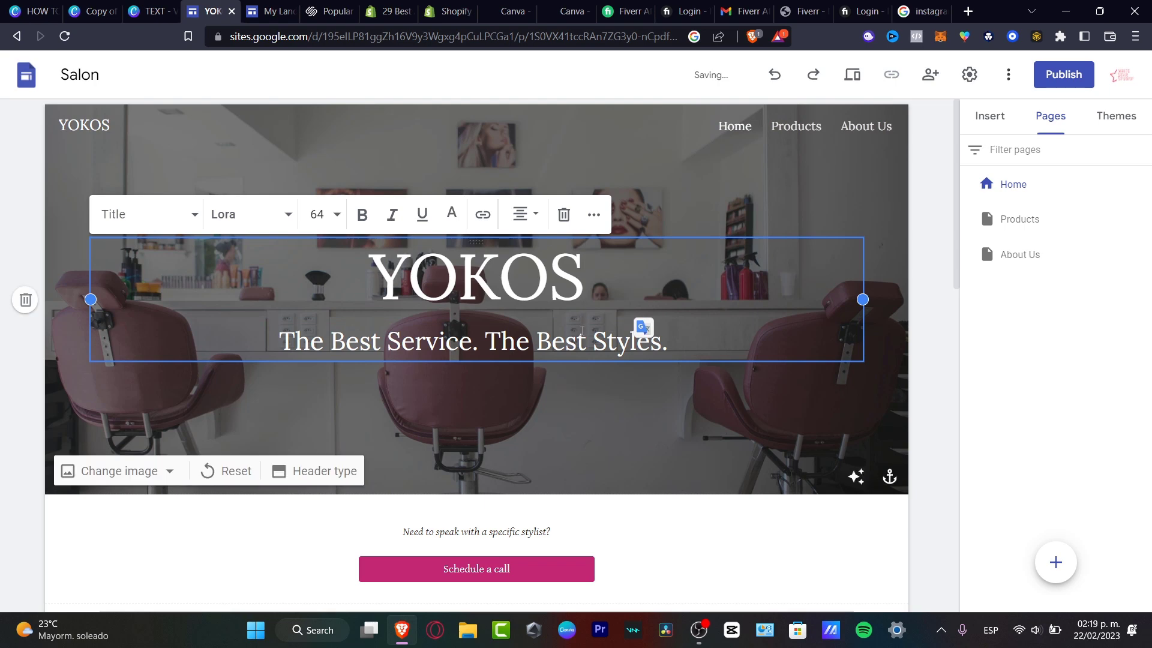
- Replace the tagline under the Home page headline with "You asked, You get."
double_click(539, 339)
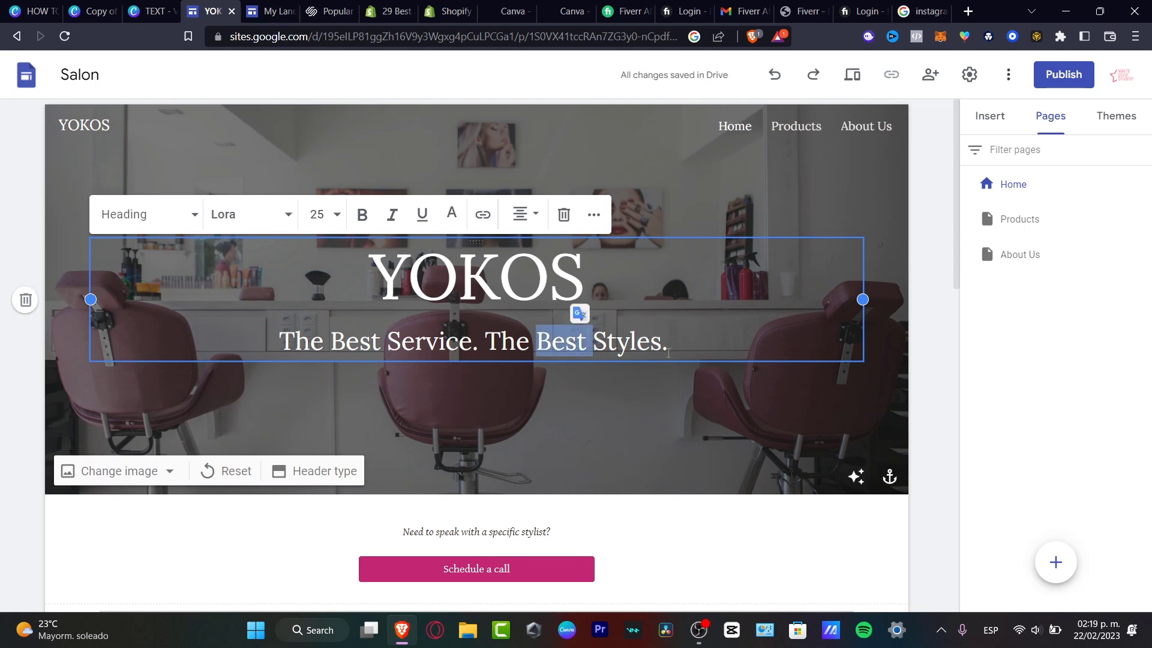
drag(668, 353, 275, 341)
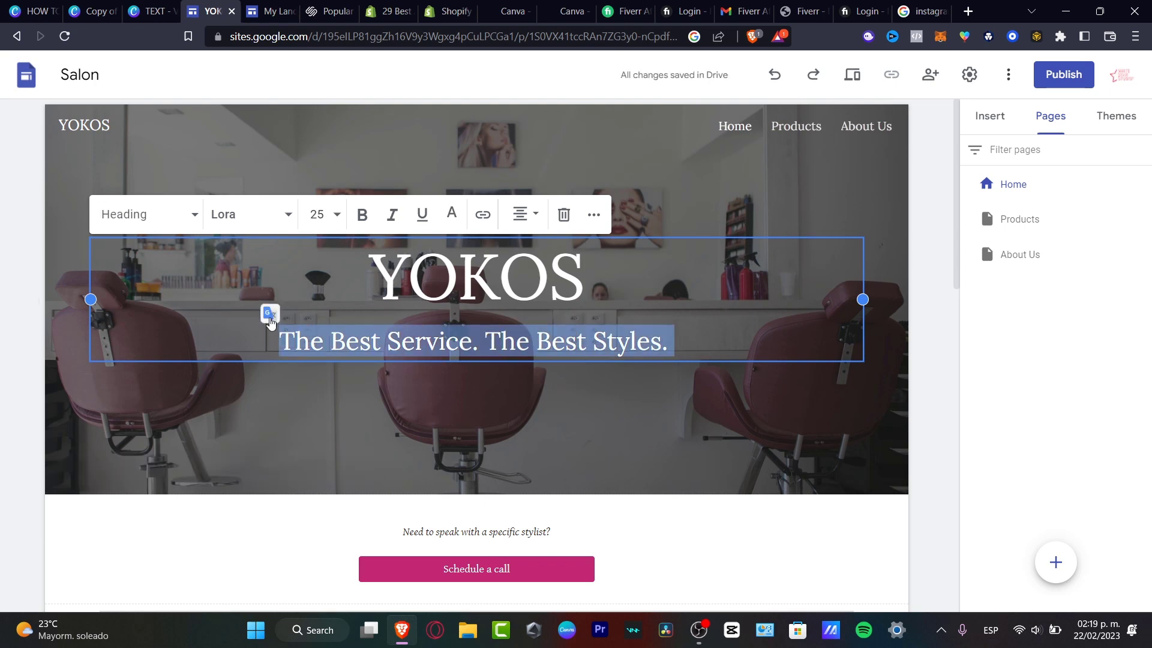
text(You ask)
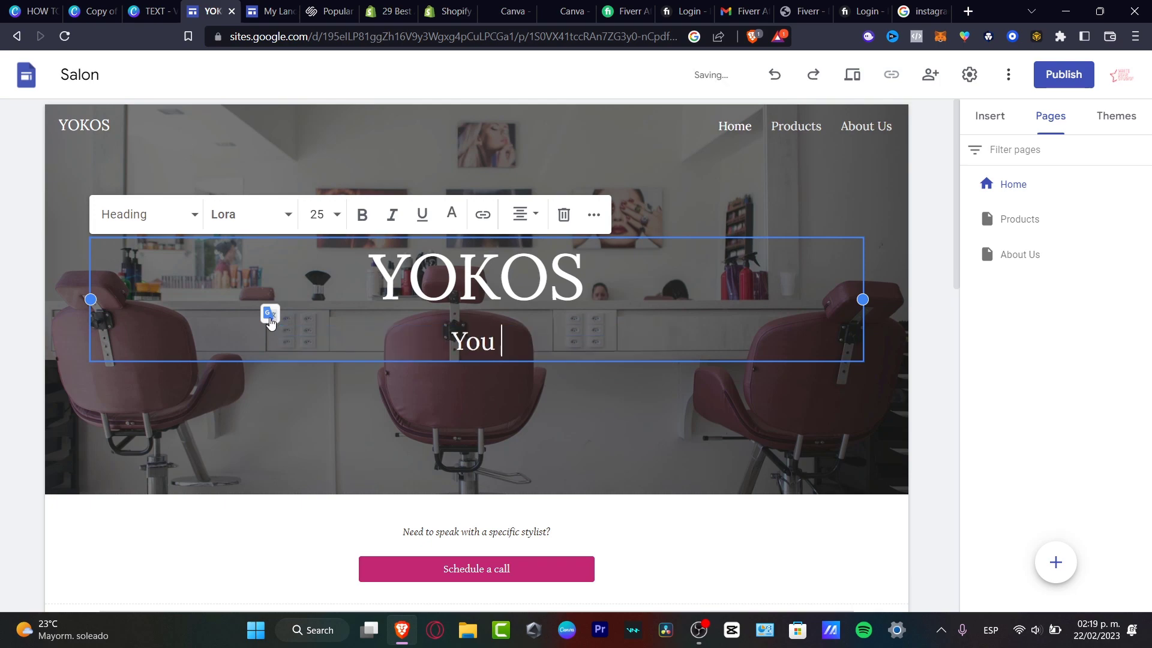
text(ed. You get.)
click(487, 333)
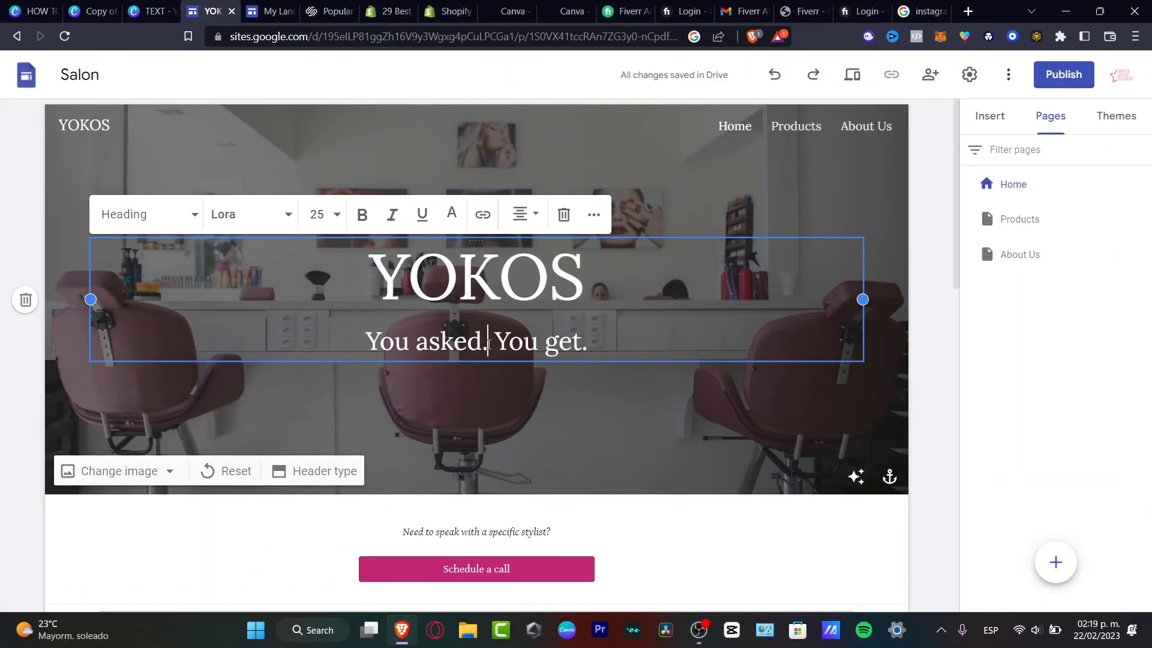
key(BackSpace)
text(,)
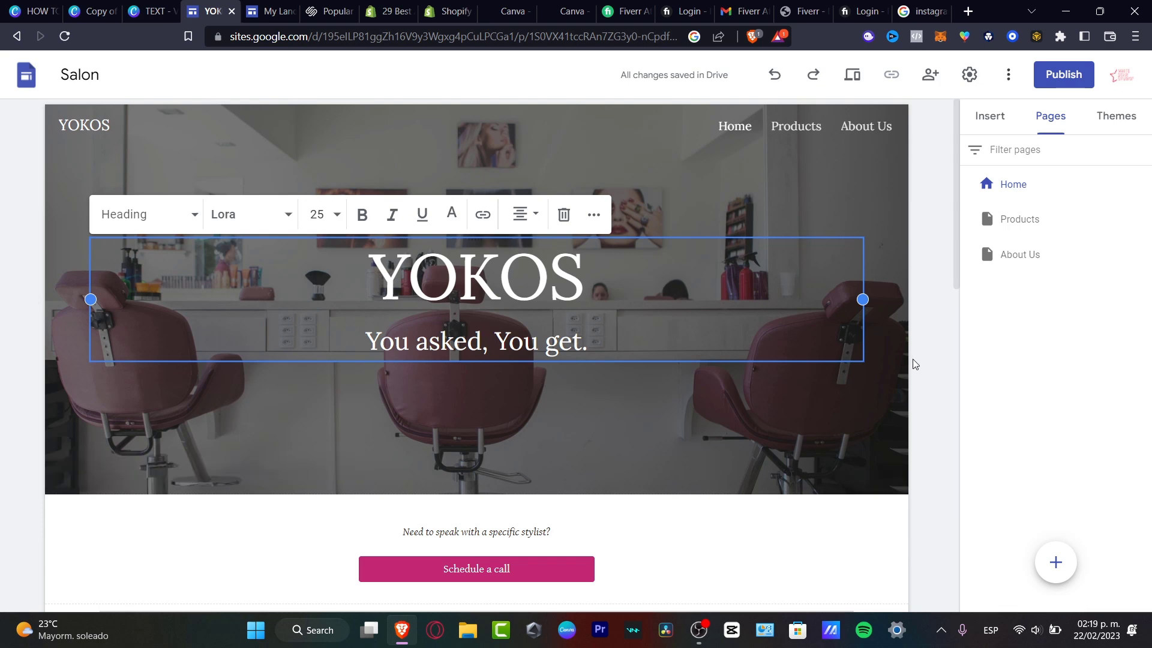
- Set the Home page header image to the pink gallery pattern with scattered dots
click(135, 469)
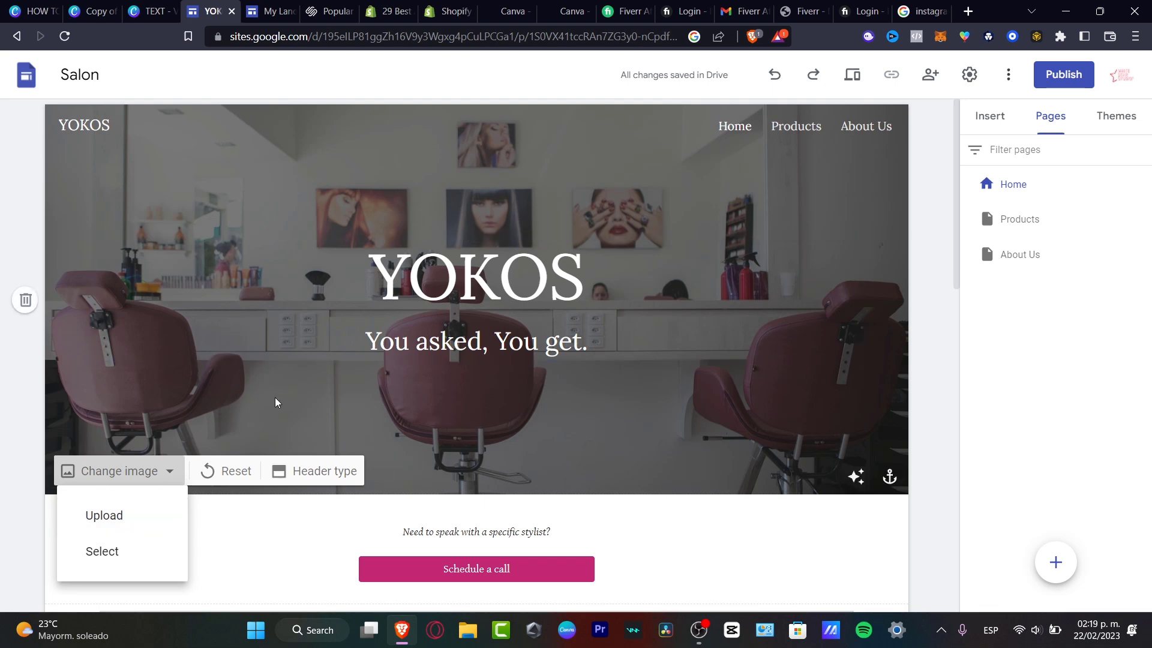
click(106, 547)
click(342, 224)
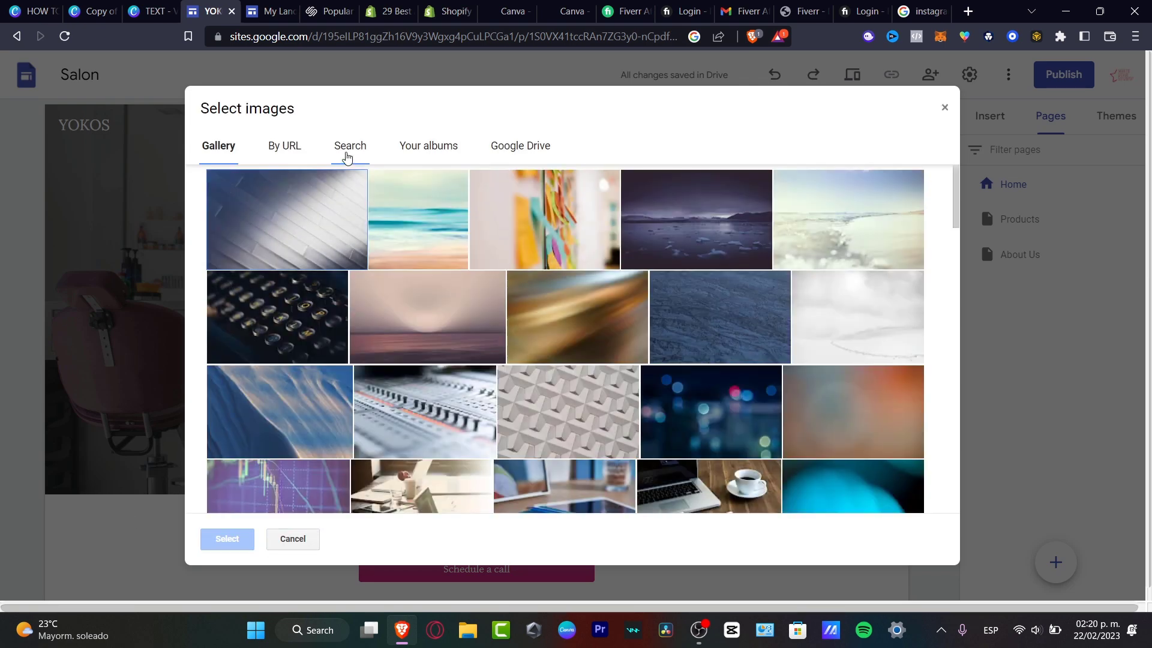
scroll(480, 327, down, 3)
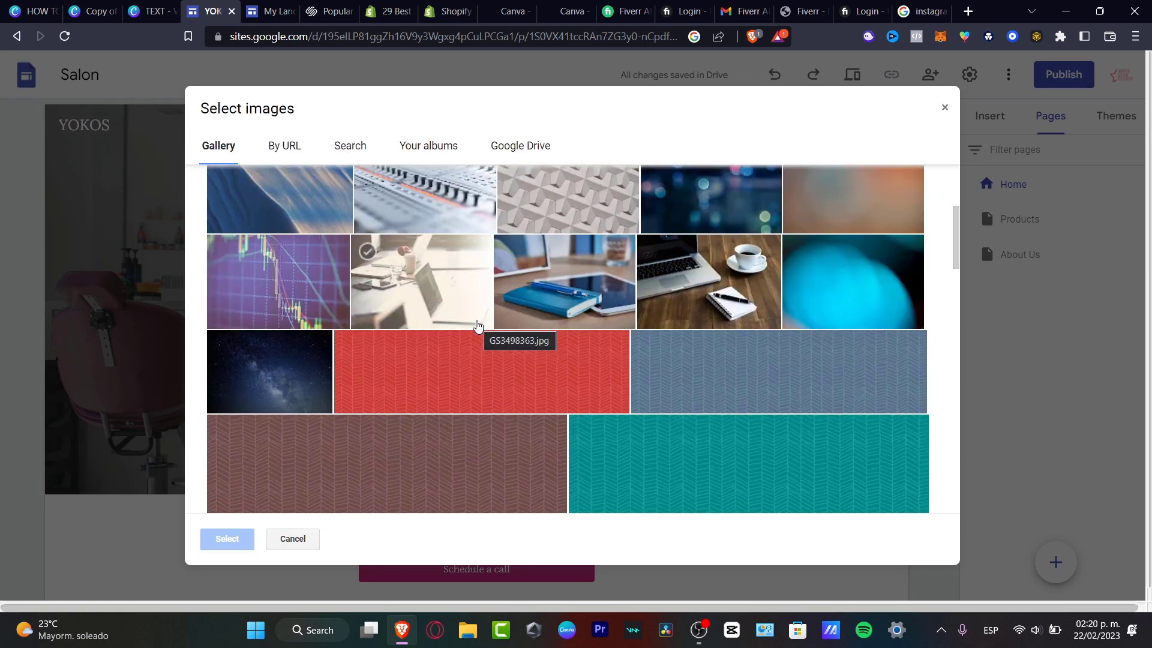
scroll(466, 322, down, 9)
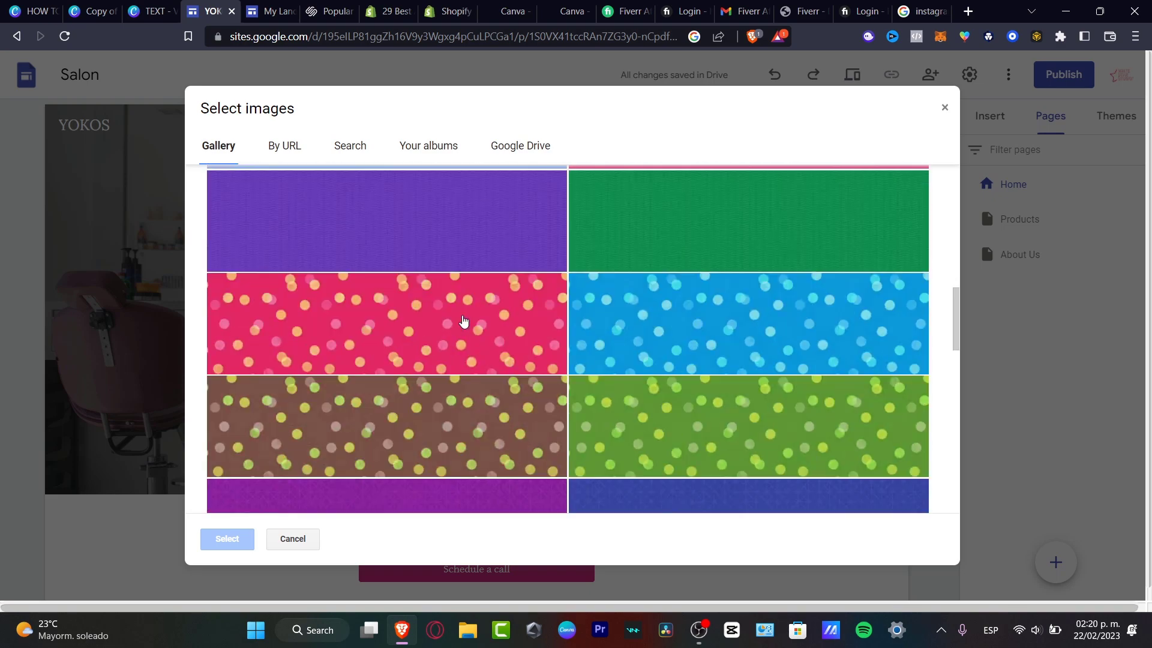
scroll(462, 320, down, 10)
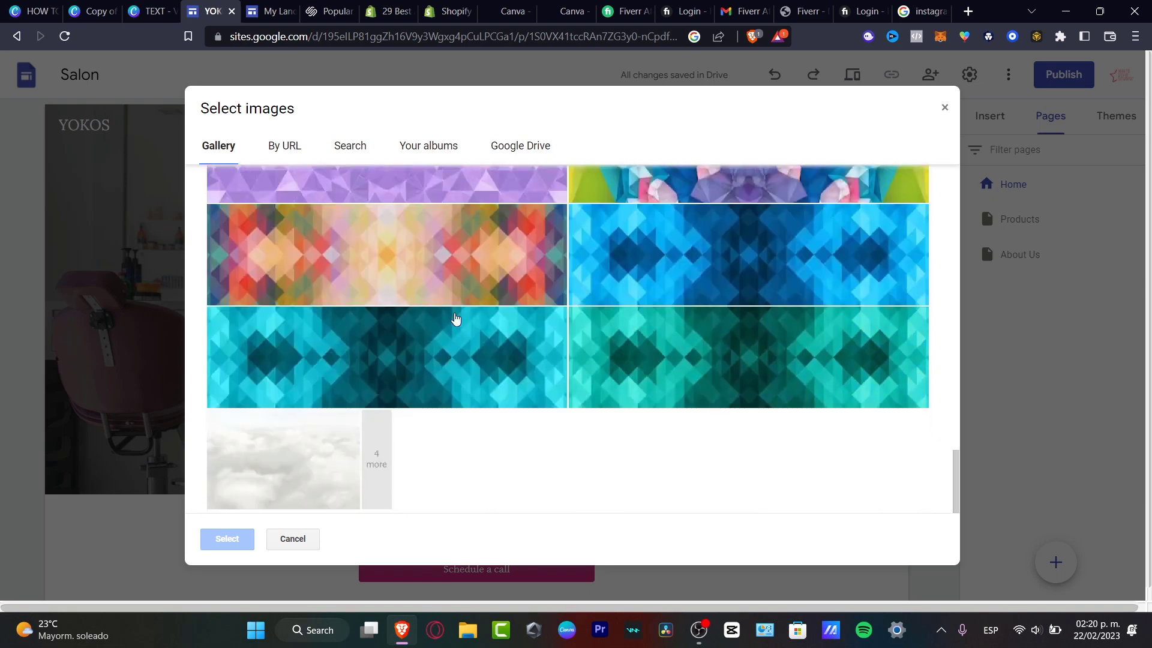
scroll(454, 319, down, 1)
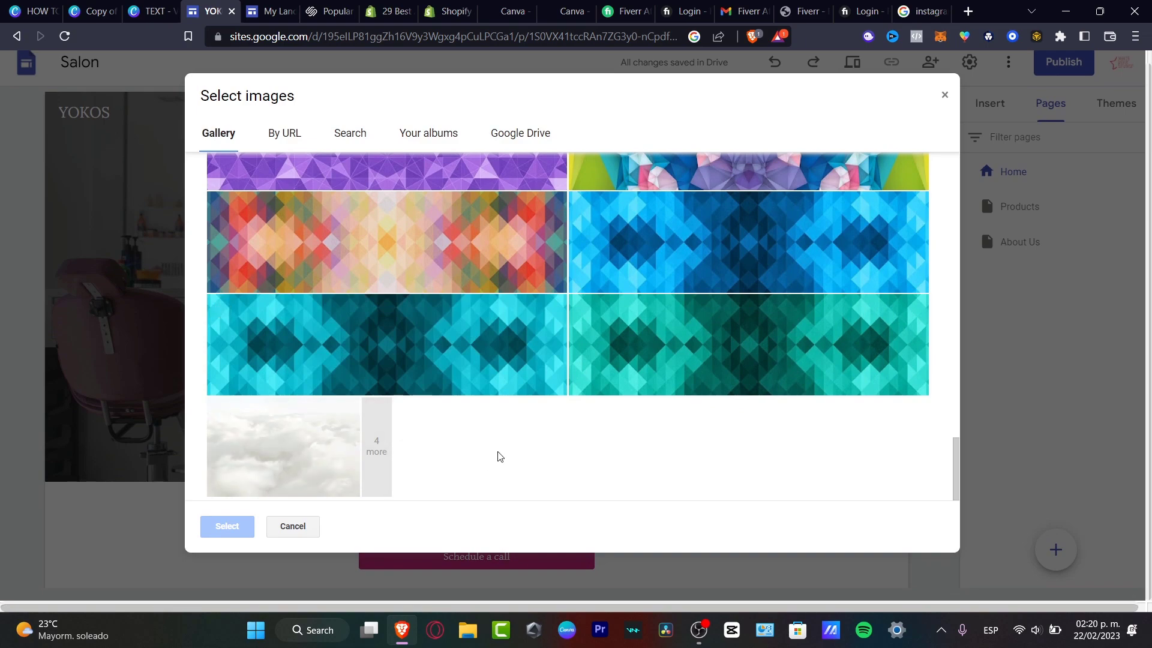
scroll(498, 457, up, 3)
scroll(477, 453, up, 12)
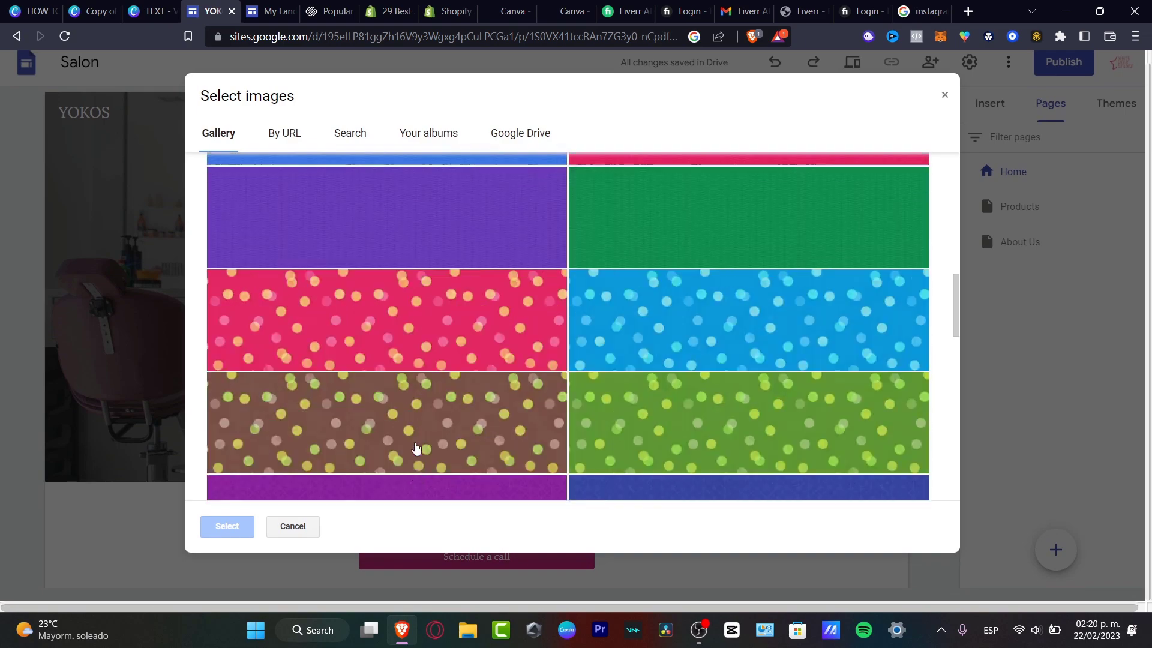
scroll(408, 343, down, 3)
click(343, 322)
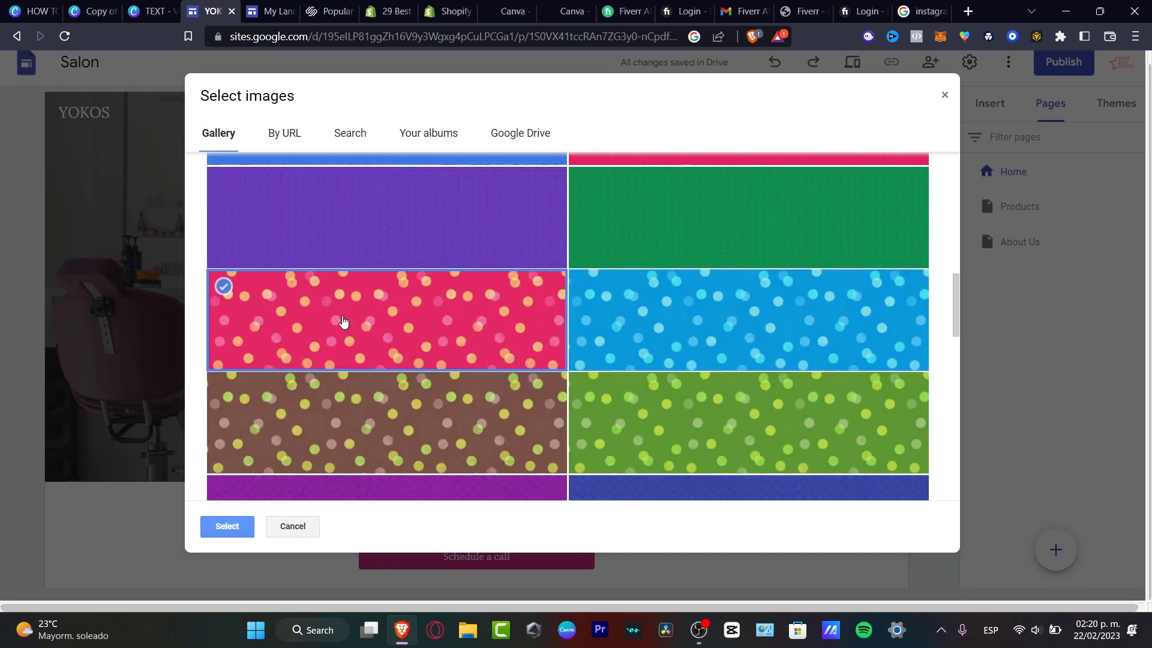
click(227, 526)
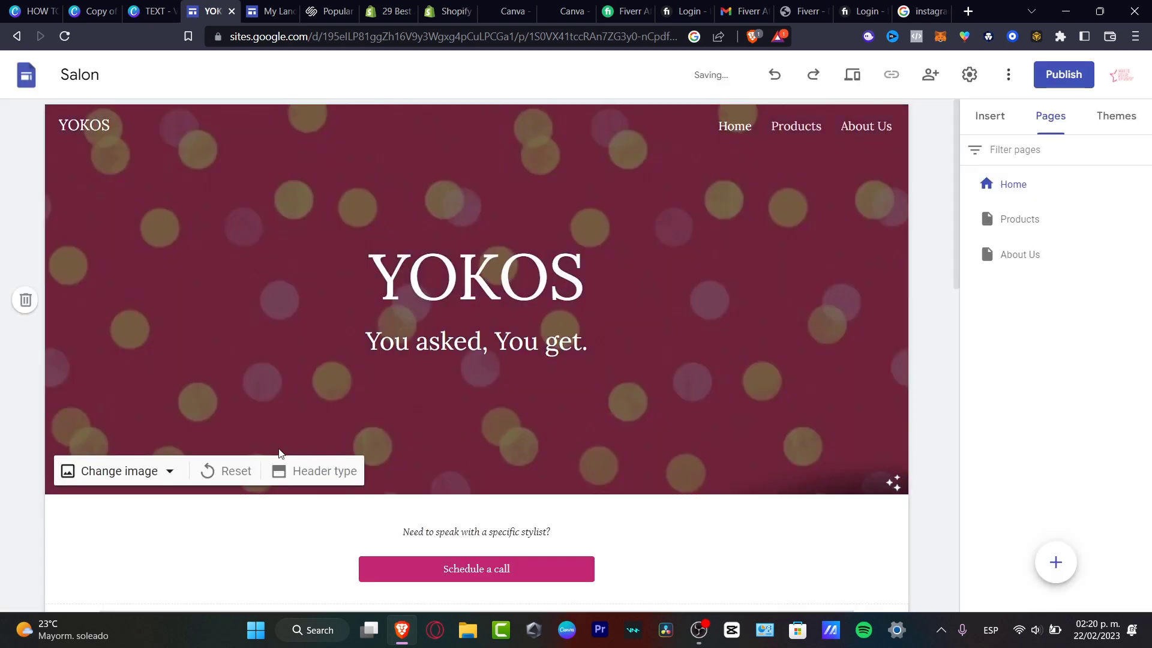
- Search the web images for "school bags" and use the photo of students wearing backpacks as the Home page header image
click(123, 477)
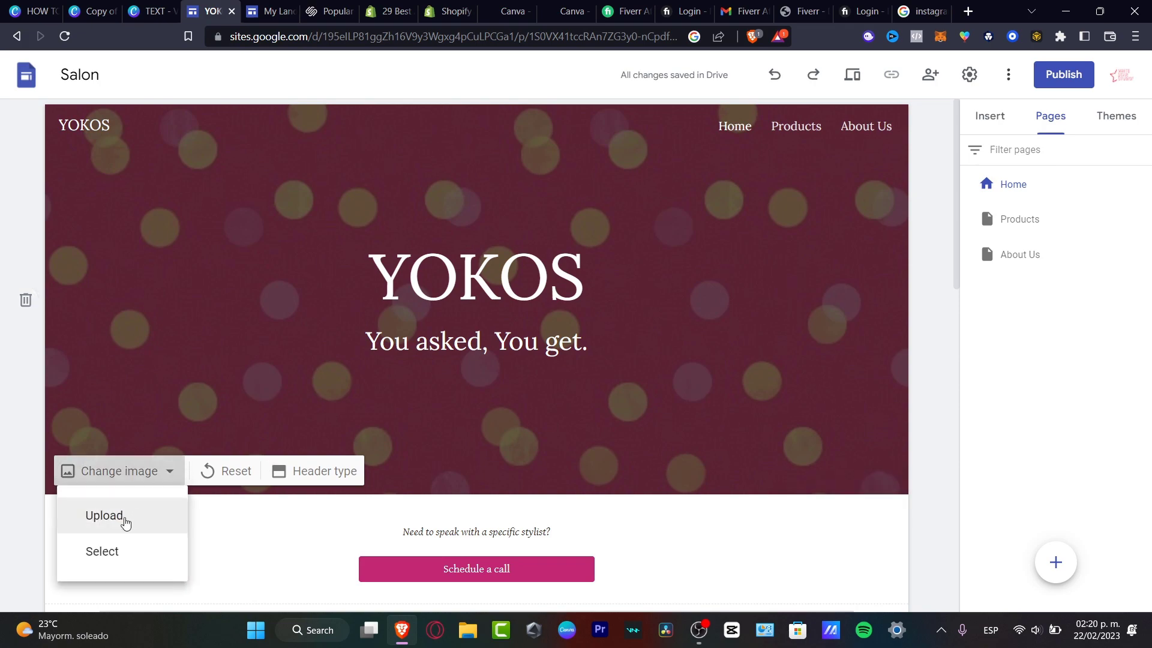
click(113, 551)
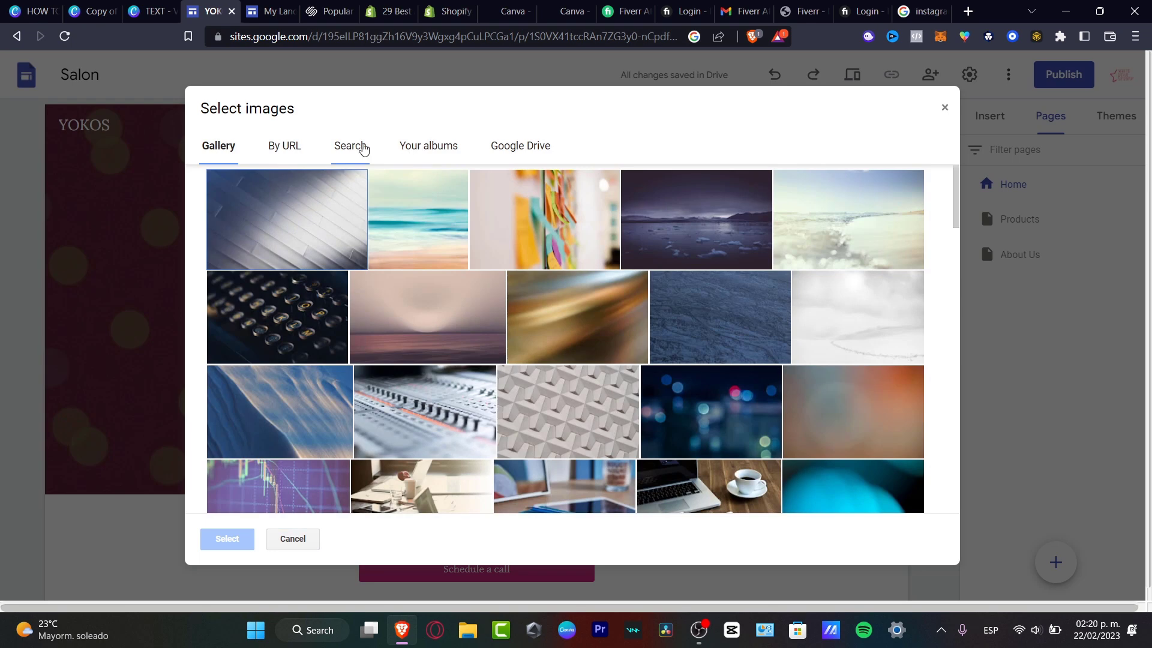
click(351, 146)
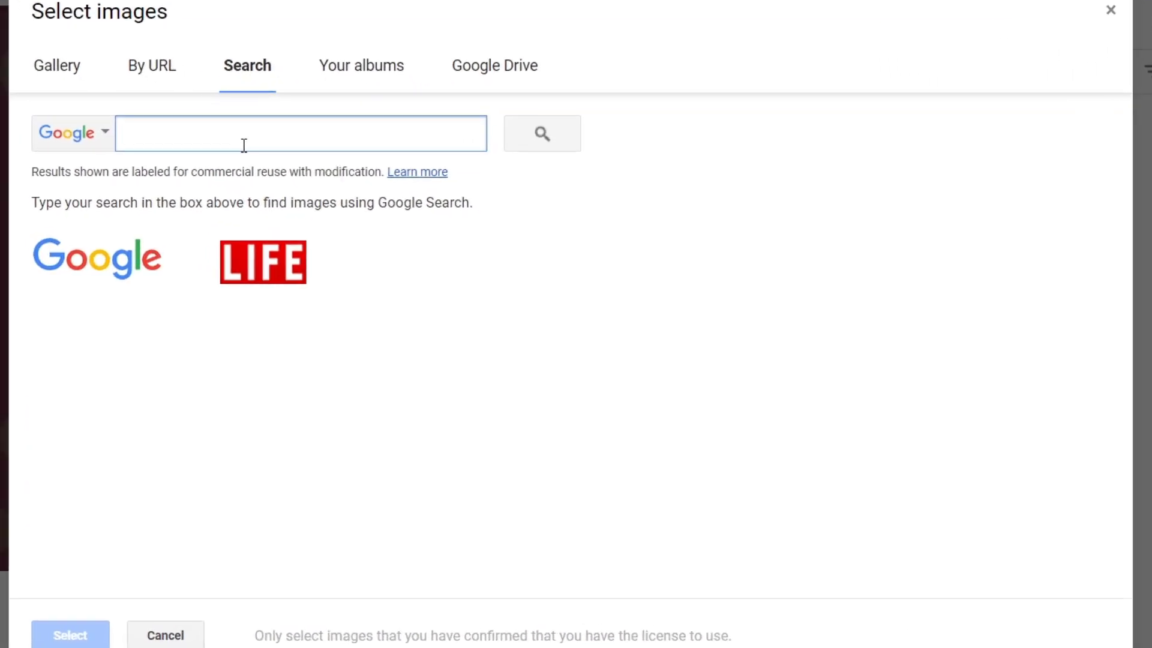
text(schoo)
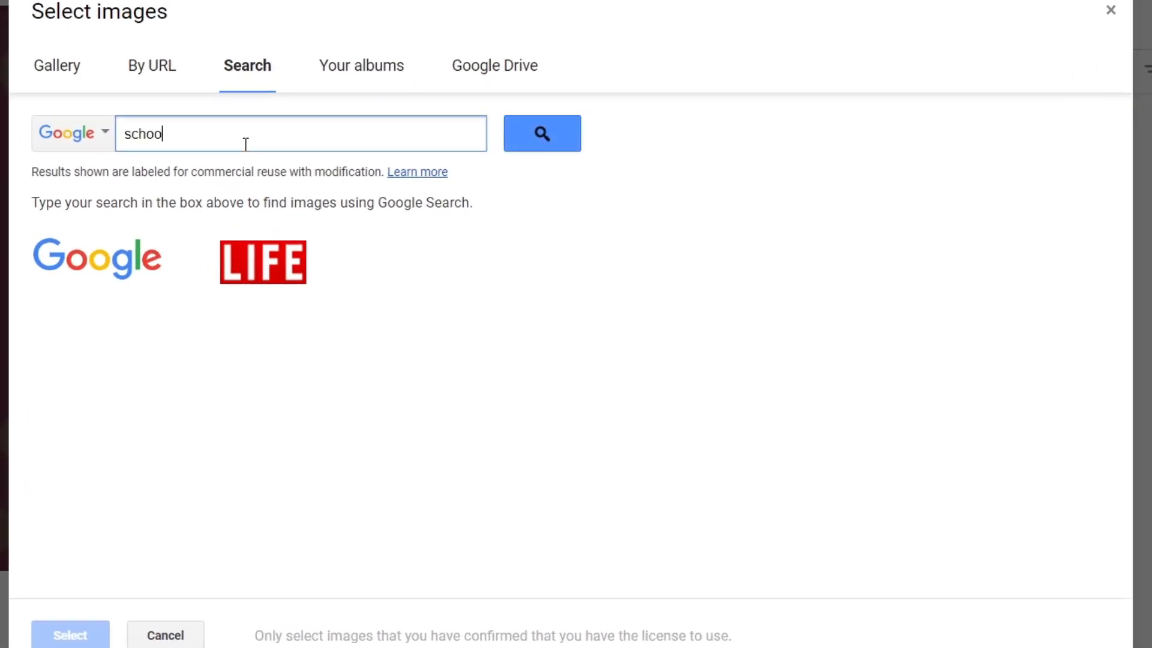
text(l bags)
key(Return)
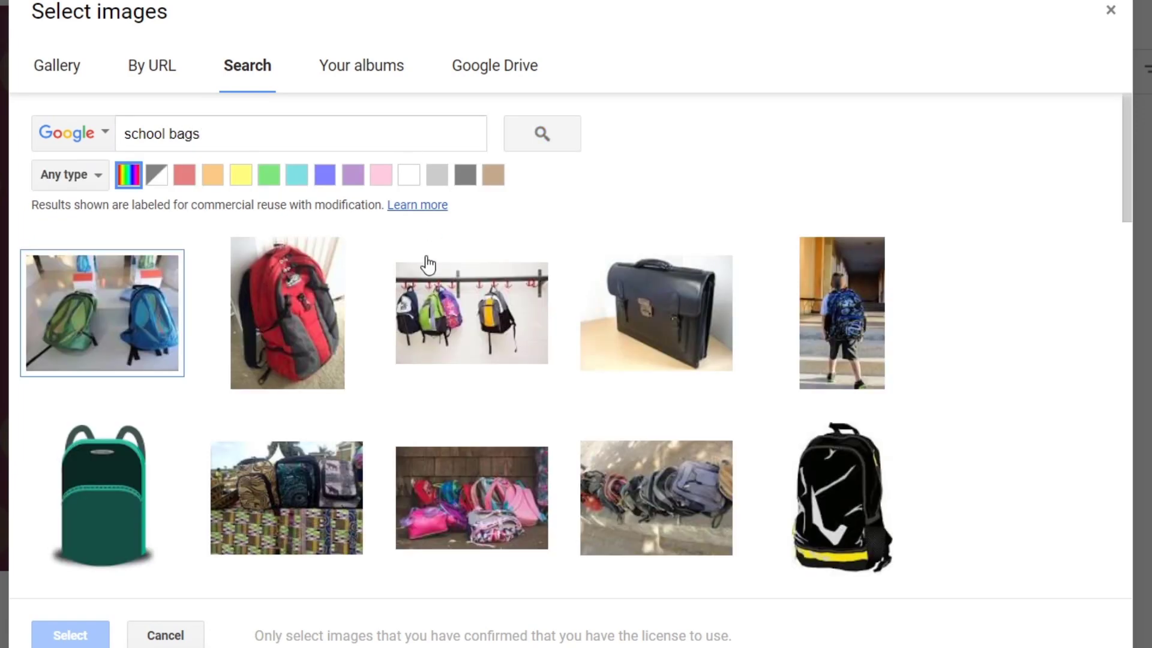
scroll(704, 391, down, 5)
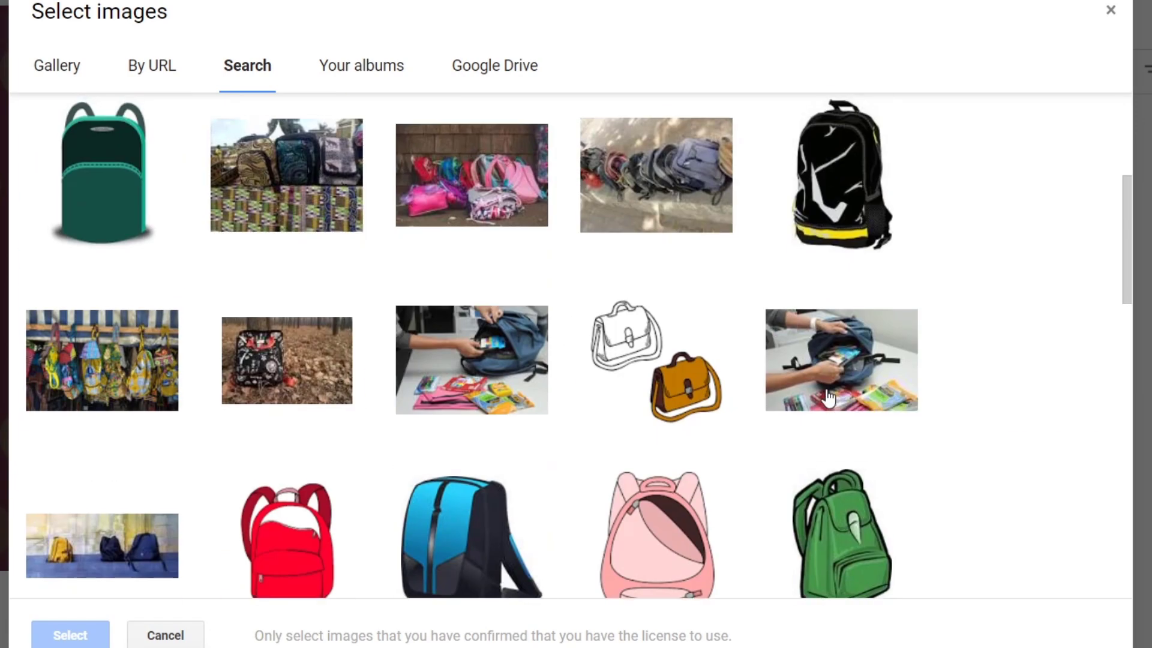
scroll(839, 399, down, 5)
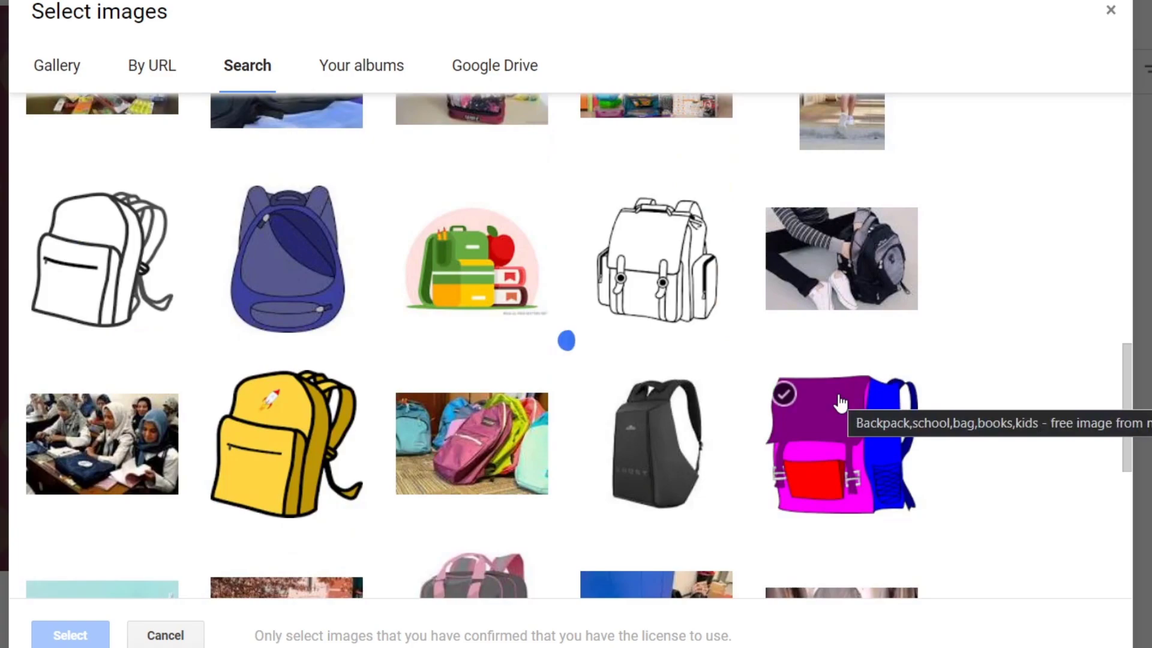
scroll(839, 399, down, 3)
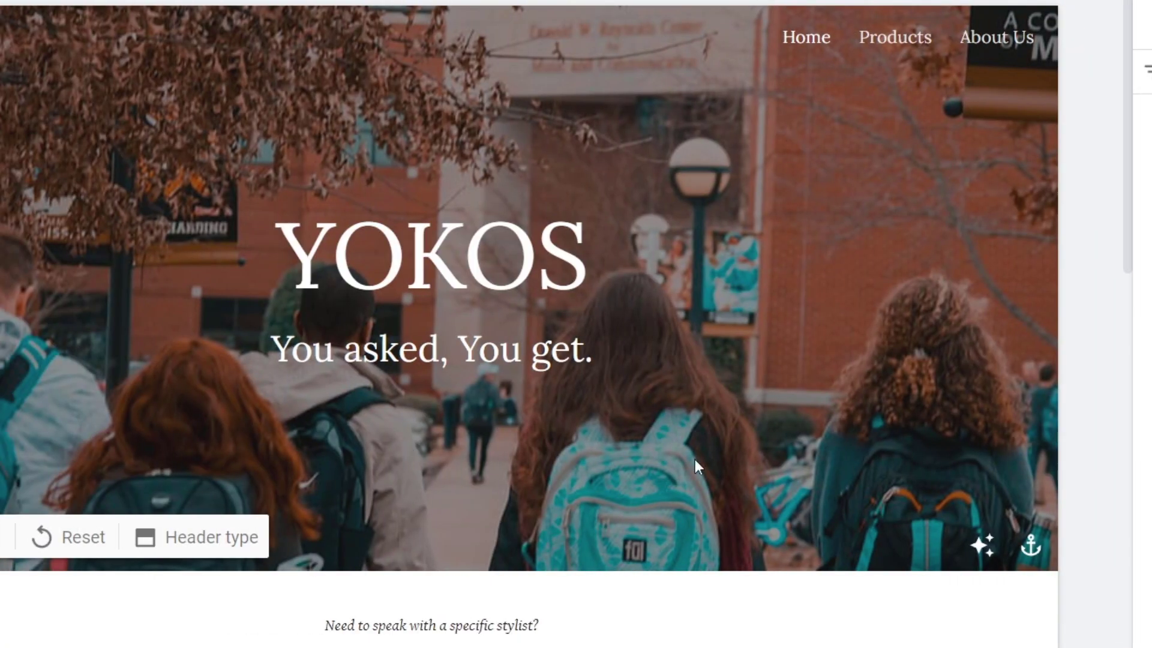
- Try the Home header image without its readability adjustment, restore the adjustment, and anchor the image to its bottom edge
click(981, 557)
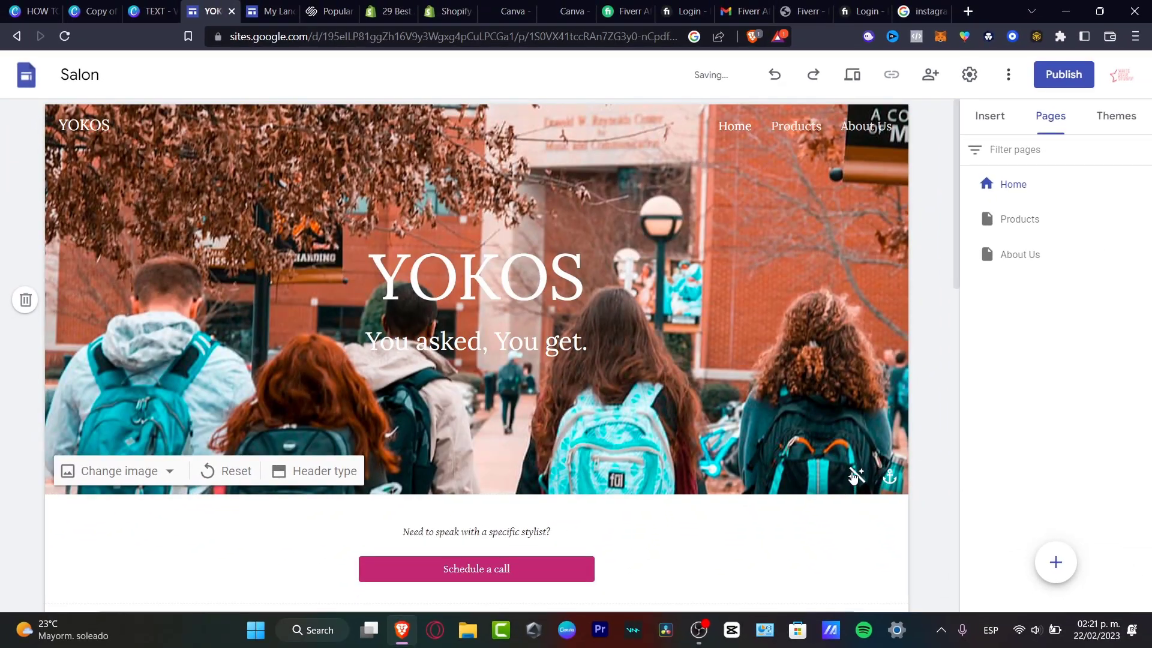
click(854, 476)
click(890, 479)
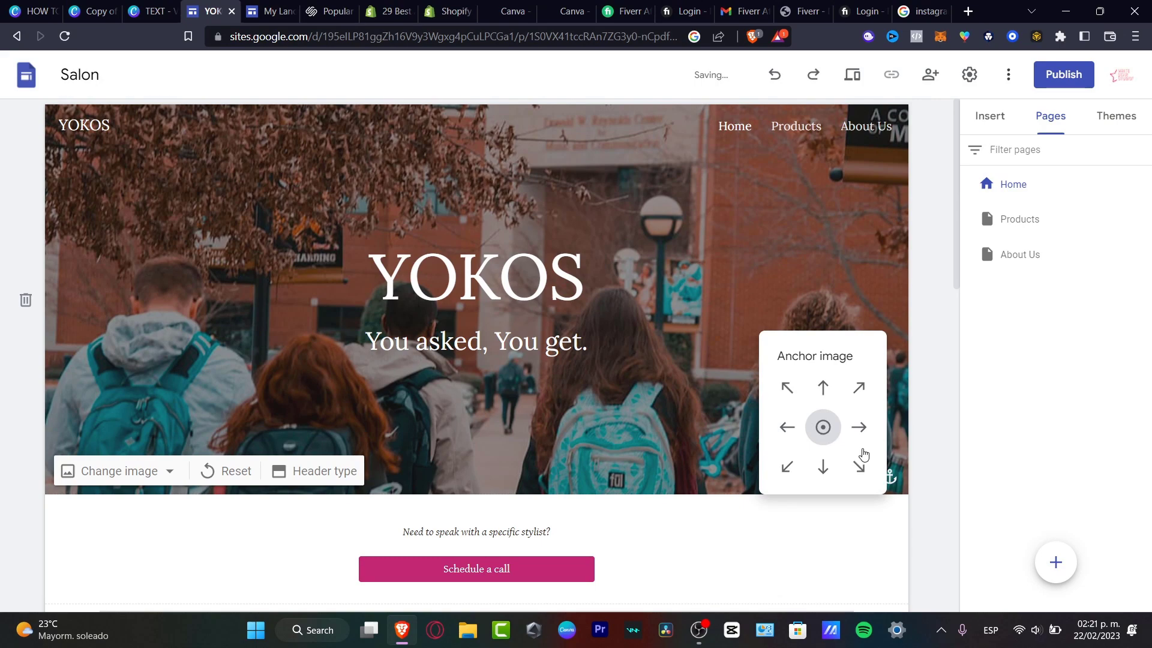
click(824, 396)
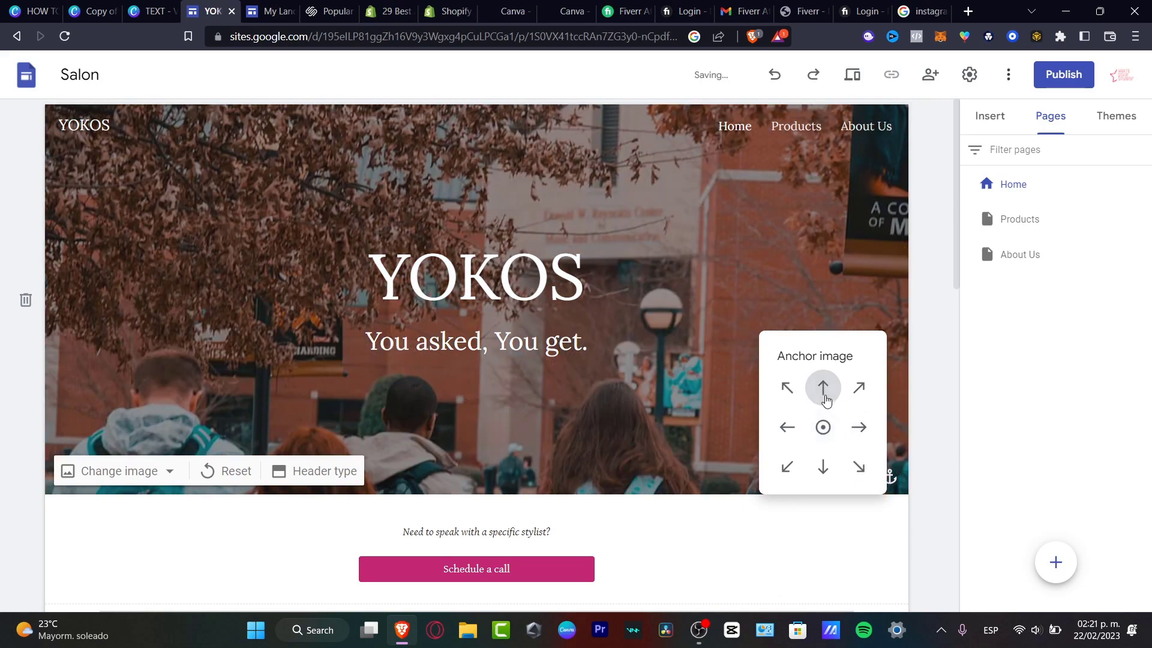
click(823, 468)
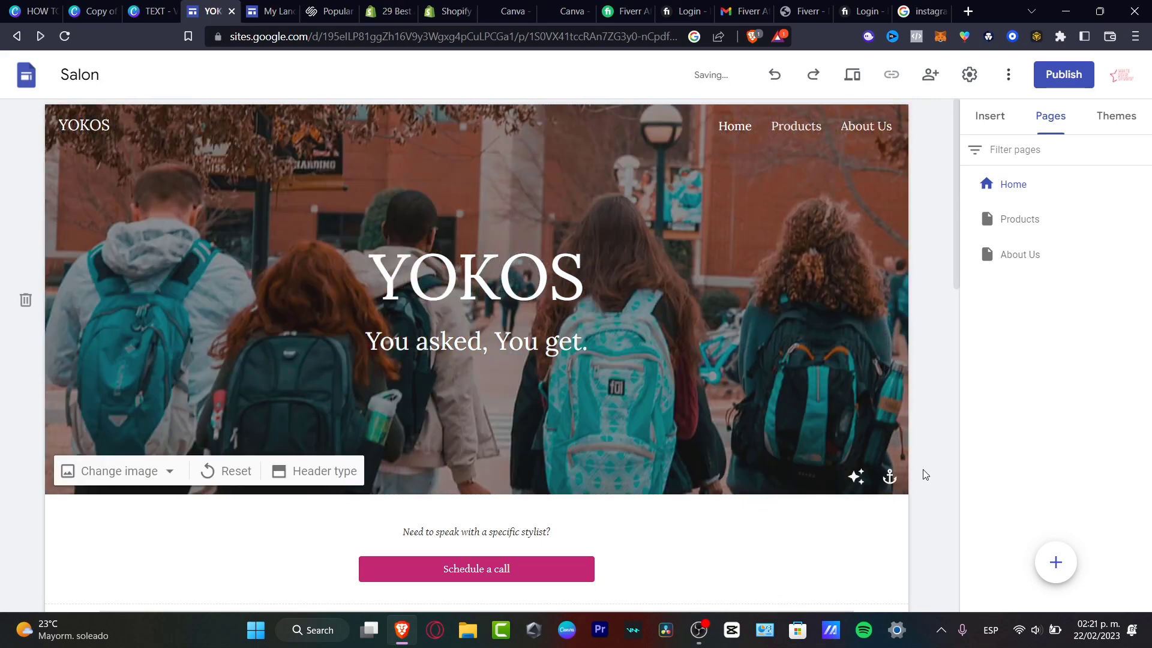
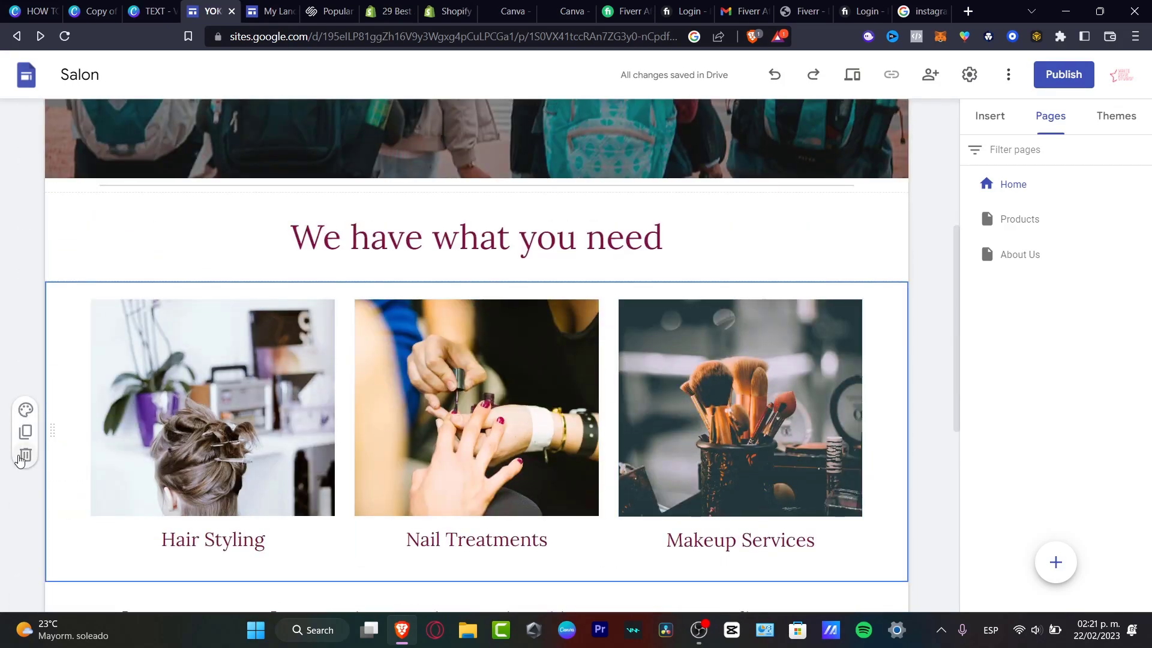
- Delete the Home page section showing Hair Styling, Nail Treatments and Makeup Services
click(25, 454)
scroll(548, 433, down, 3)
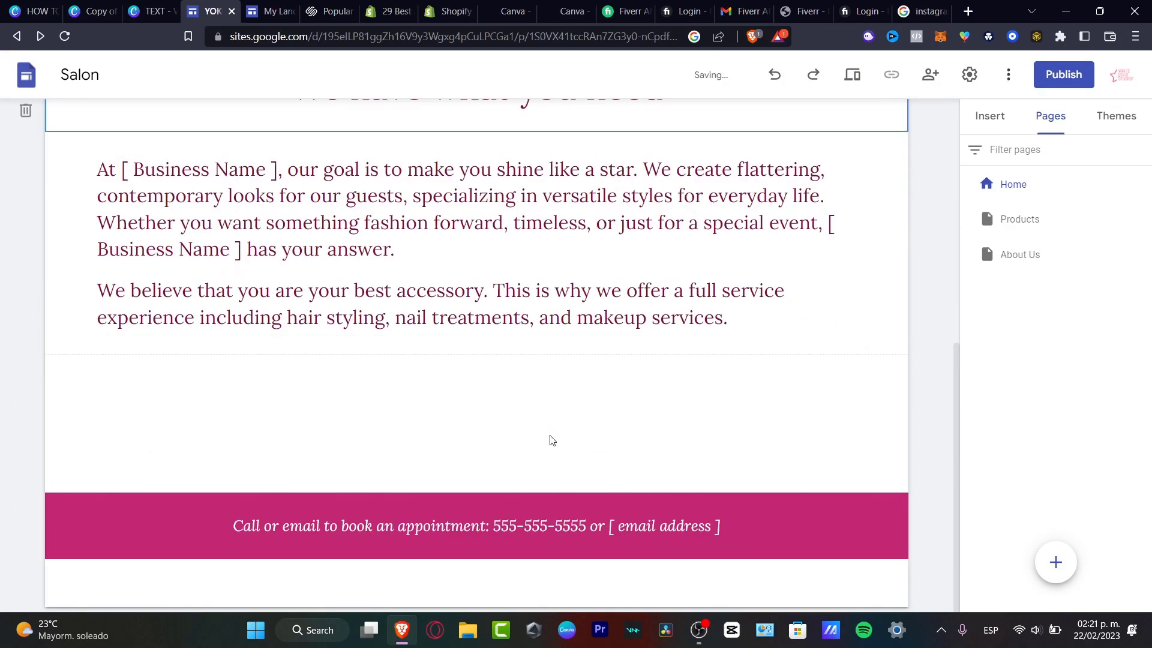
scroll(549, 435, up, 8)
- Change the header title on the Products page to "Our Bags"
click(1056, 224)
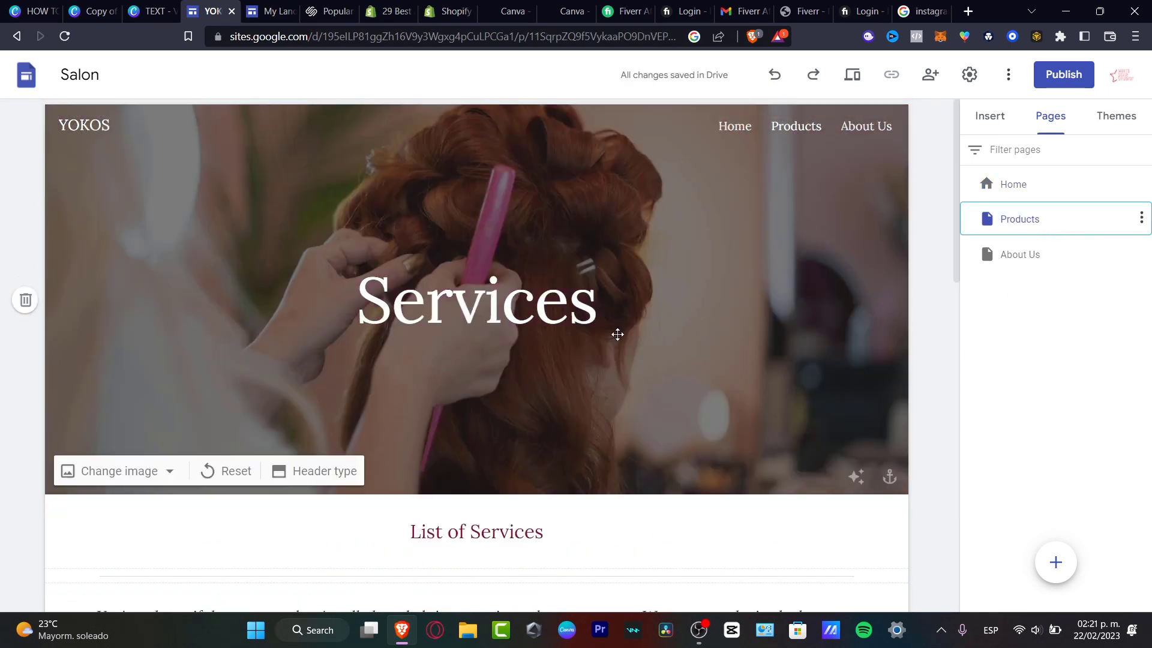
double_click(491, 314)
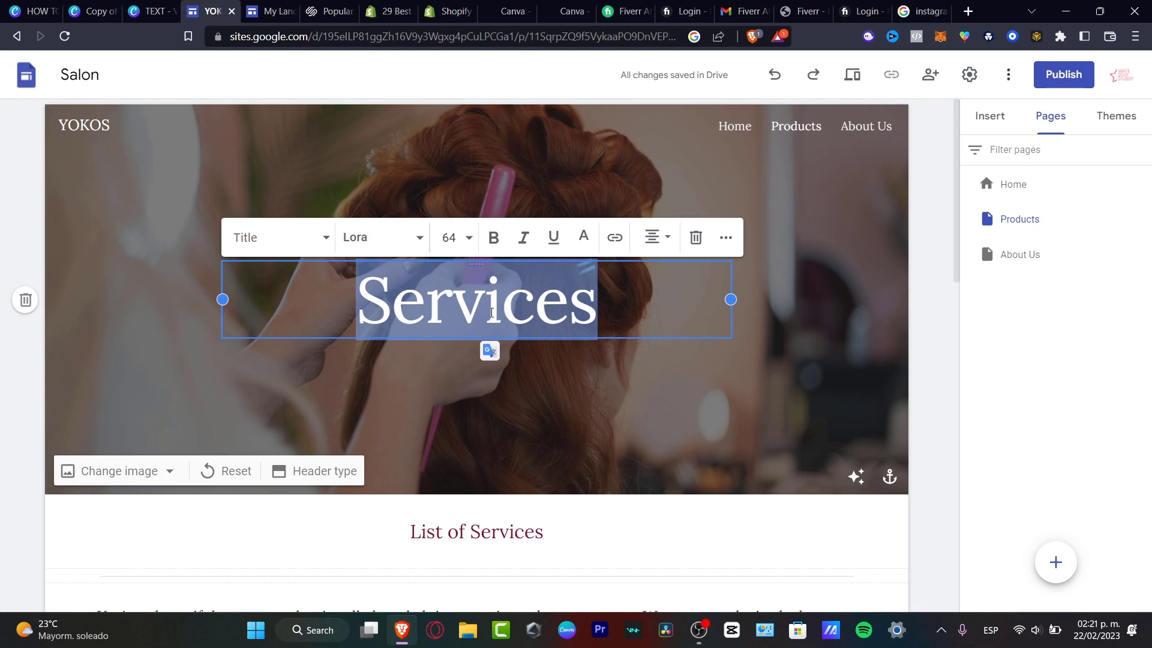
text(Our Bags)
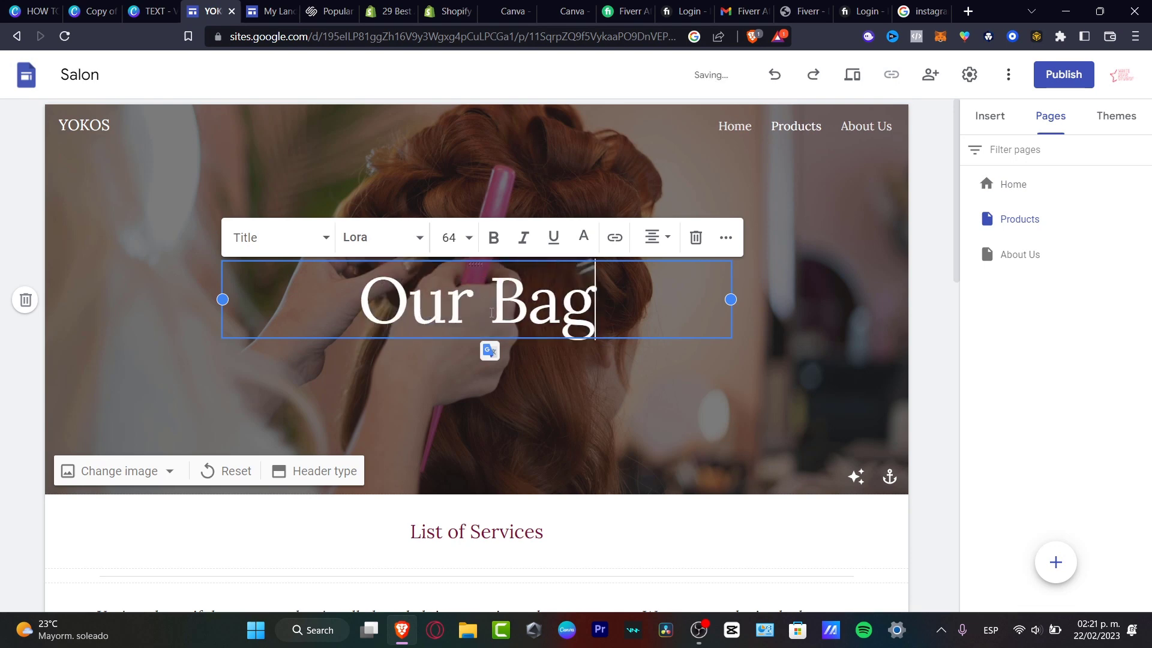
- Search the web images for "back to school" and use the photo of the wood-framed chalkboard beside a plant as the Products page header image
click(156, 471)
click(119, 551)
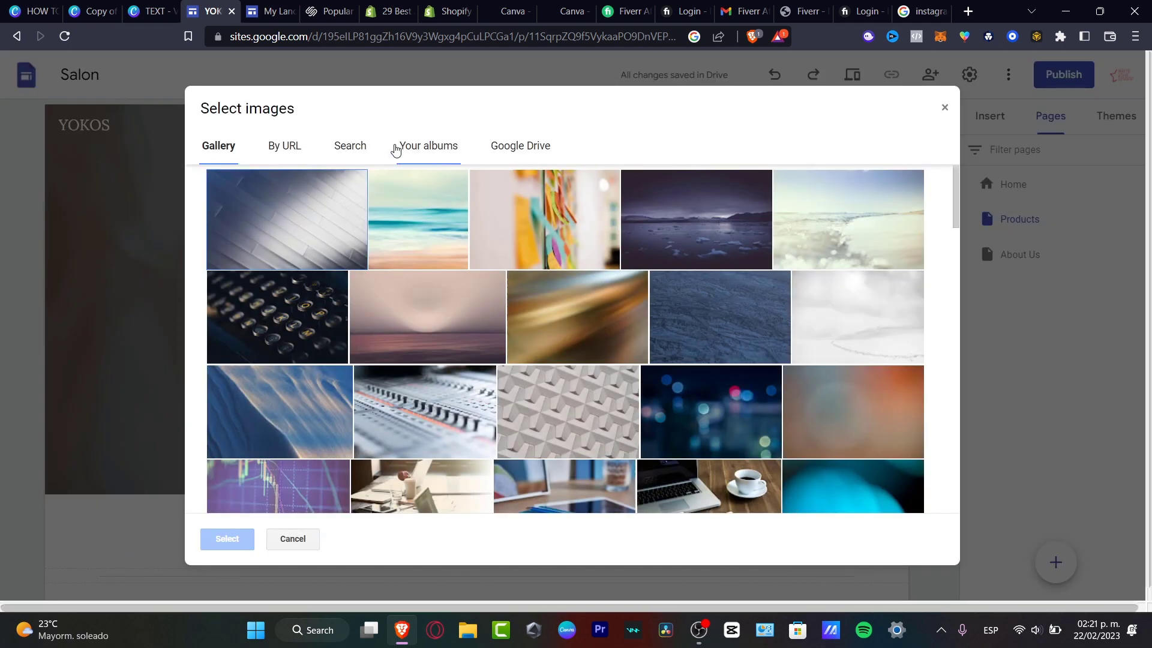
click(349, 151)
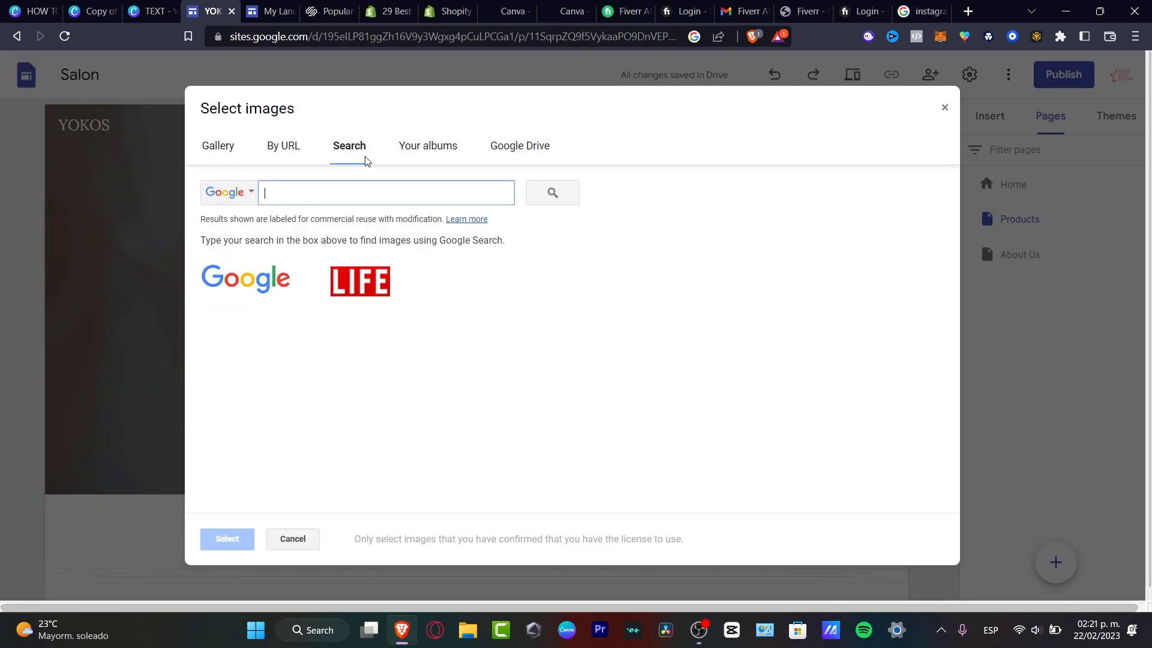
text(back to school)
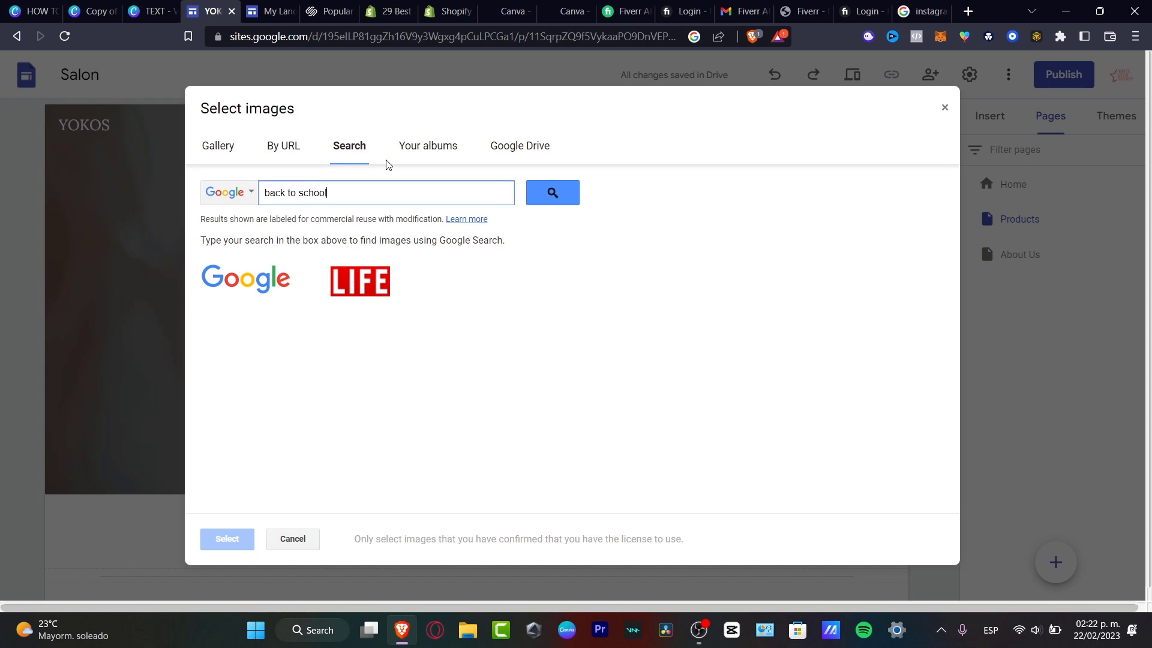
key(Return)
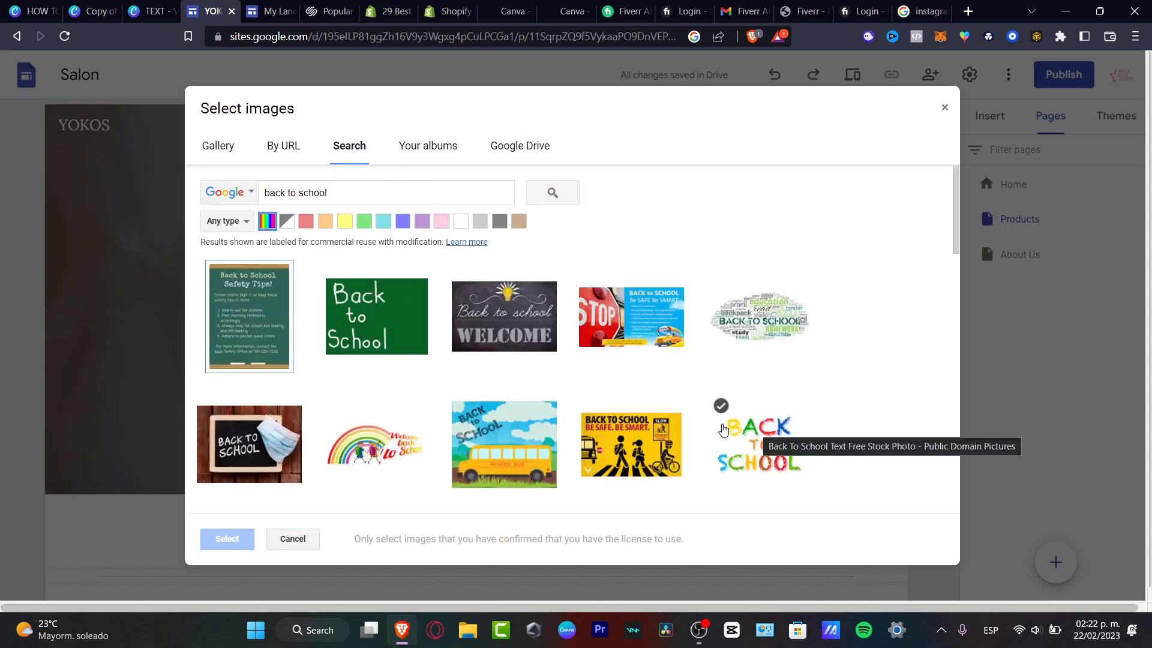
scroll(518, 452, down, 3)
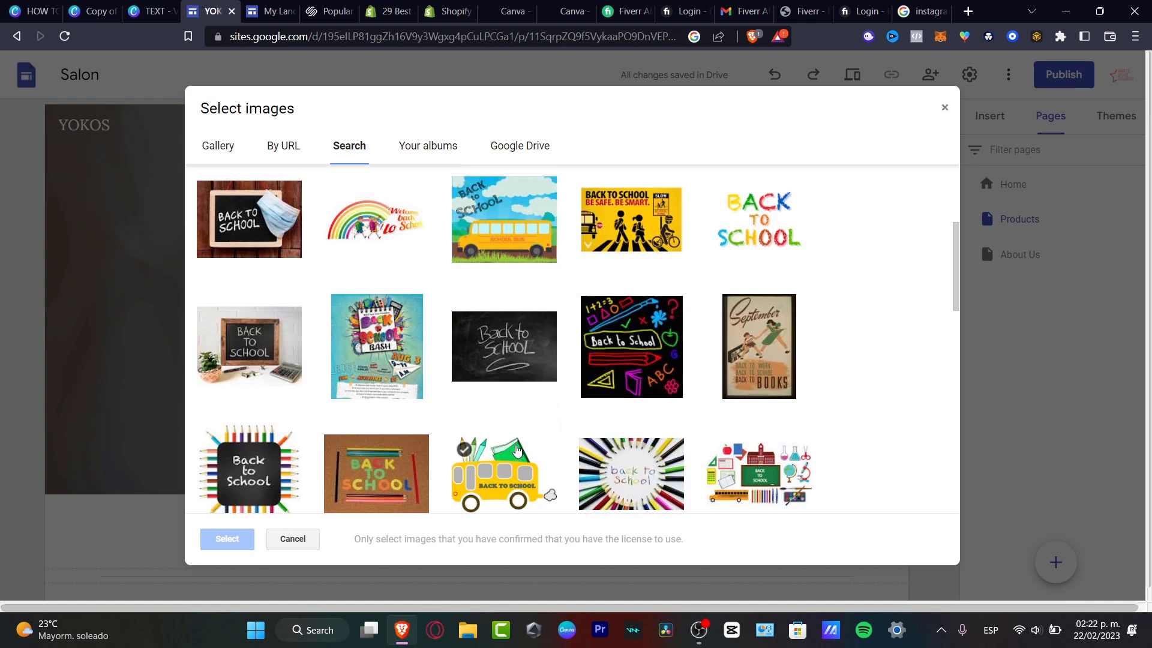
click(240, 342)
click(226, 538)
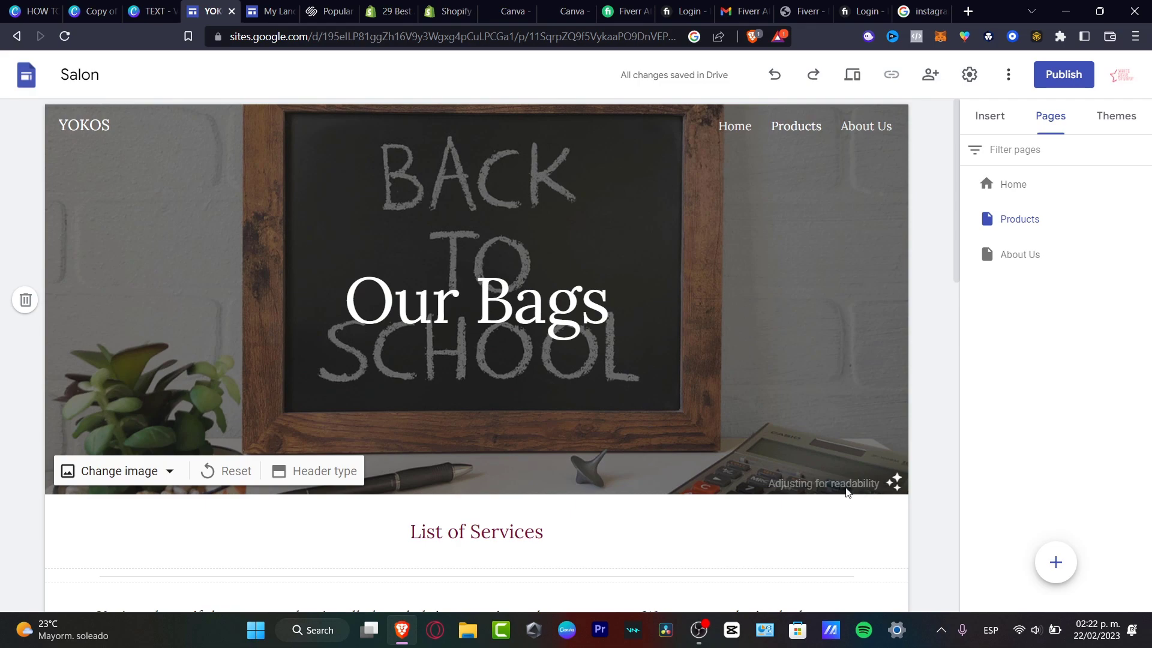
- Change the Products page heading "List of Services" to "Our Bags here"
scroll(702, 545, down, 4)
click(534, 313)
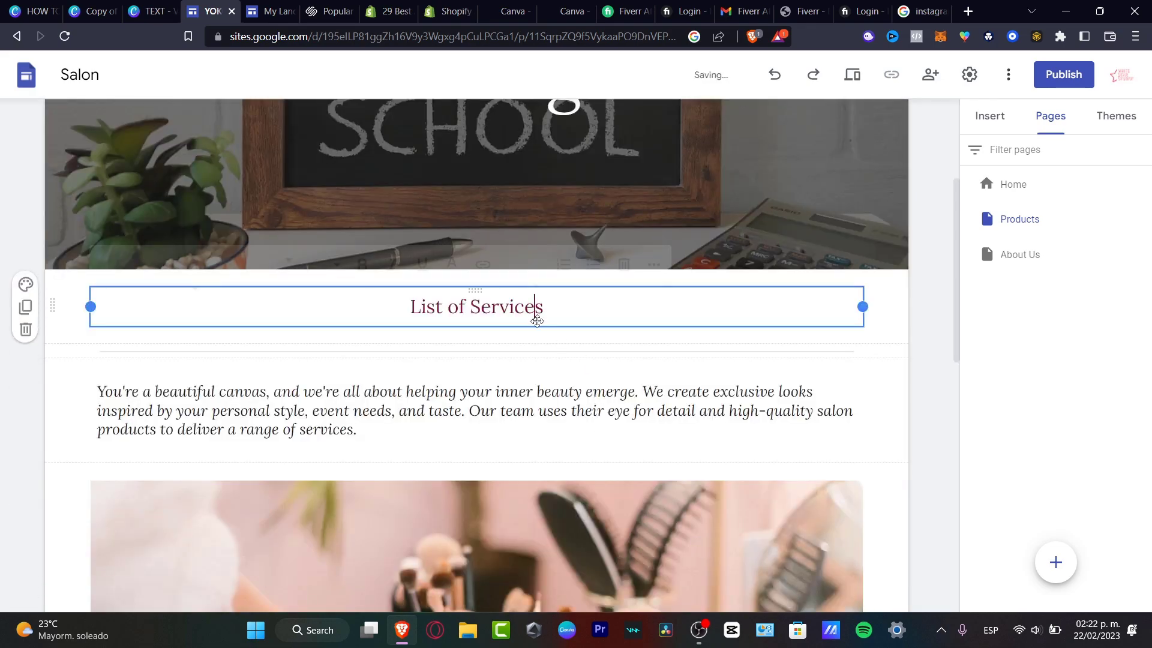
click(534, 318)
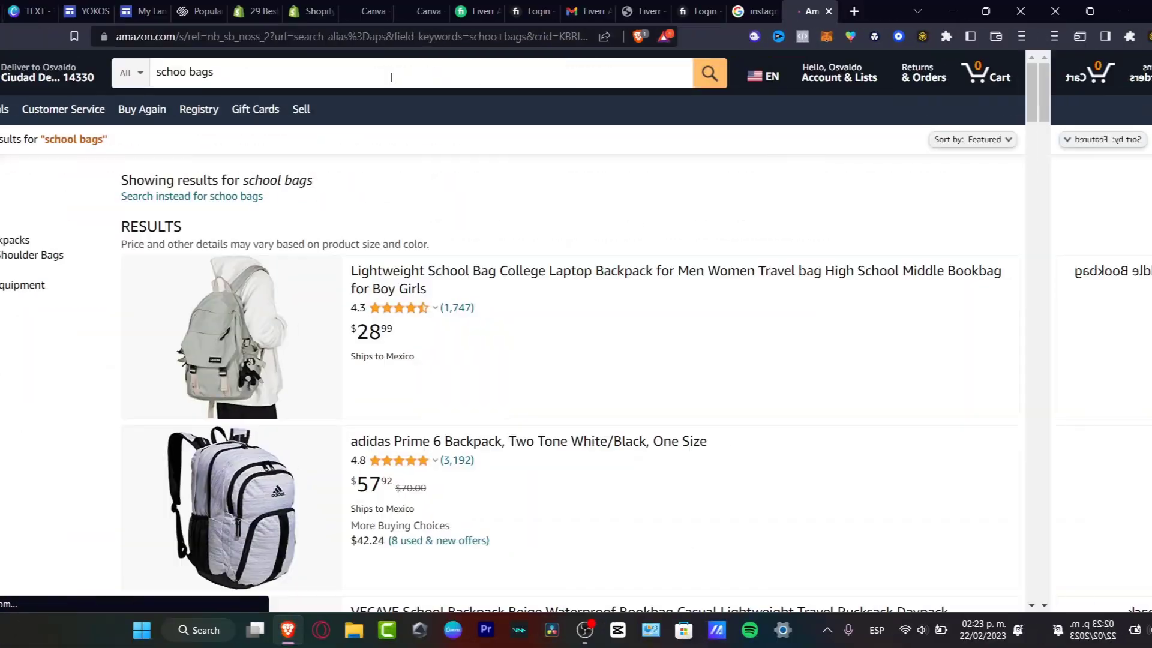
- Switch to Amazon, open the UPPACK black backpack from the school bag results and save its product images
scroll(563, 396, down, 3)
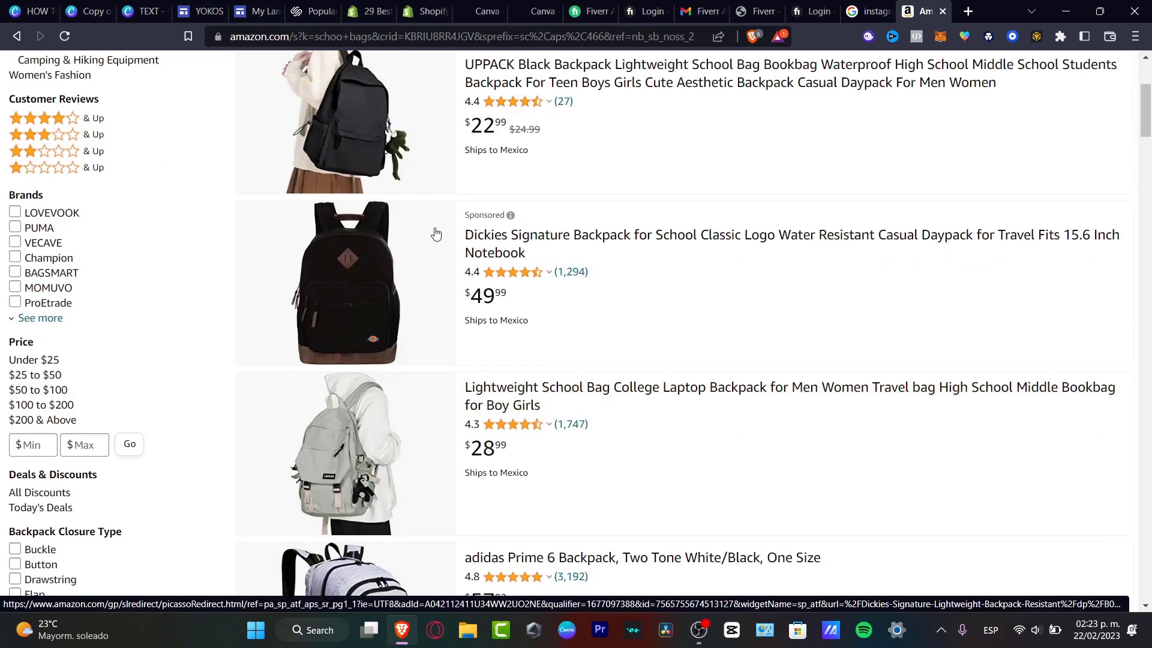
click(374, 125)
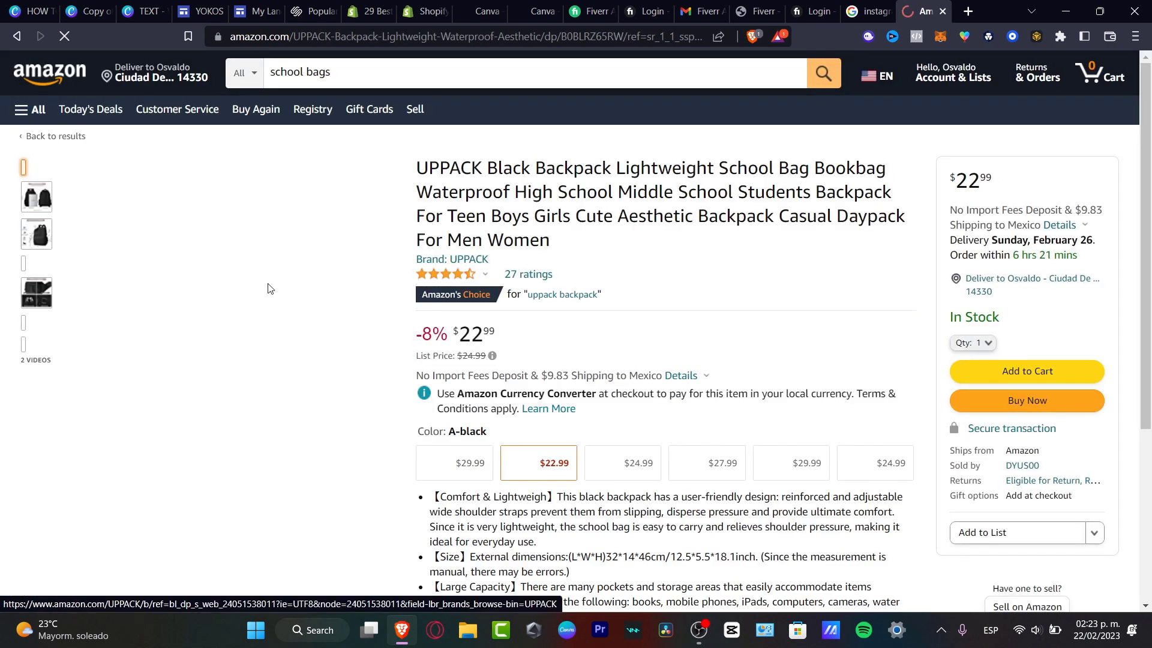
right_click(214, 291)
click(283, 341)
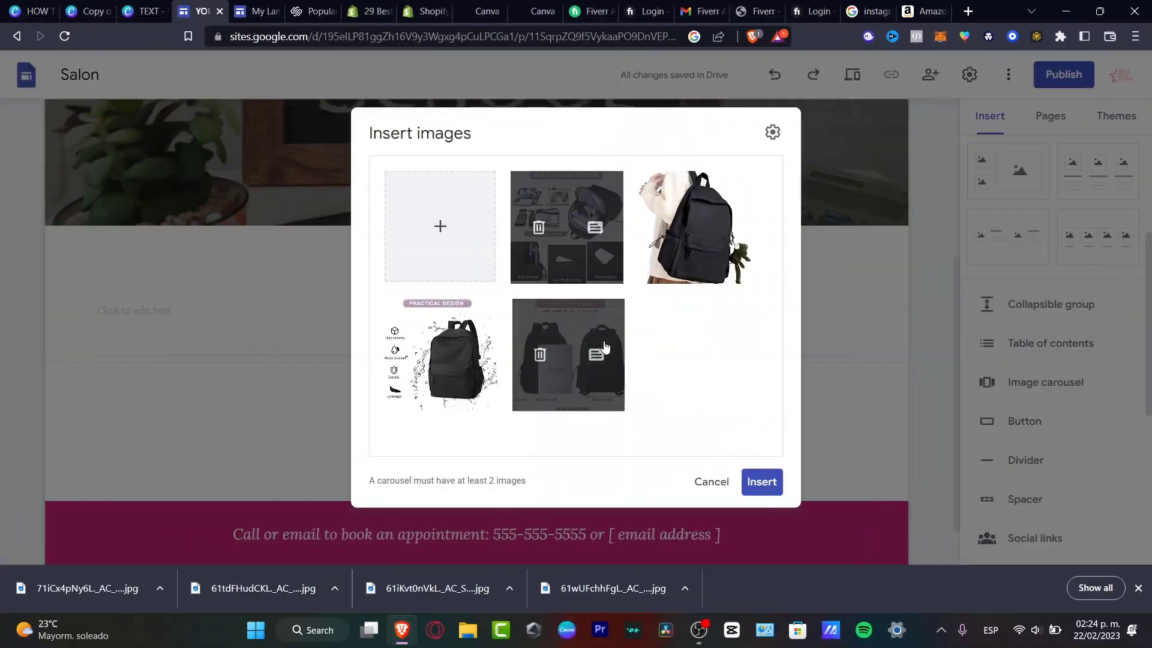
- Reorder the four backpack images so the photo of the worn bag comes first, and insert them as an image carousel
drag(563, 394, 557, 216)
drag(460, 319, 520, 207)
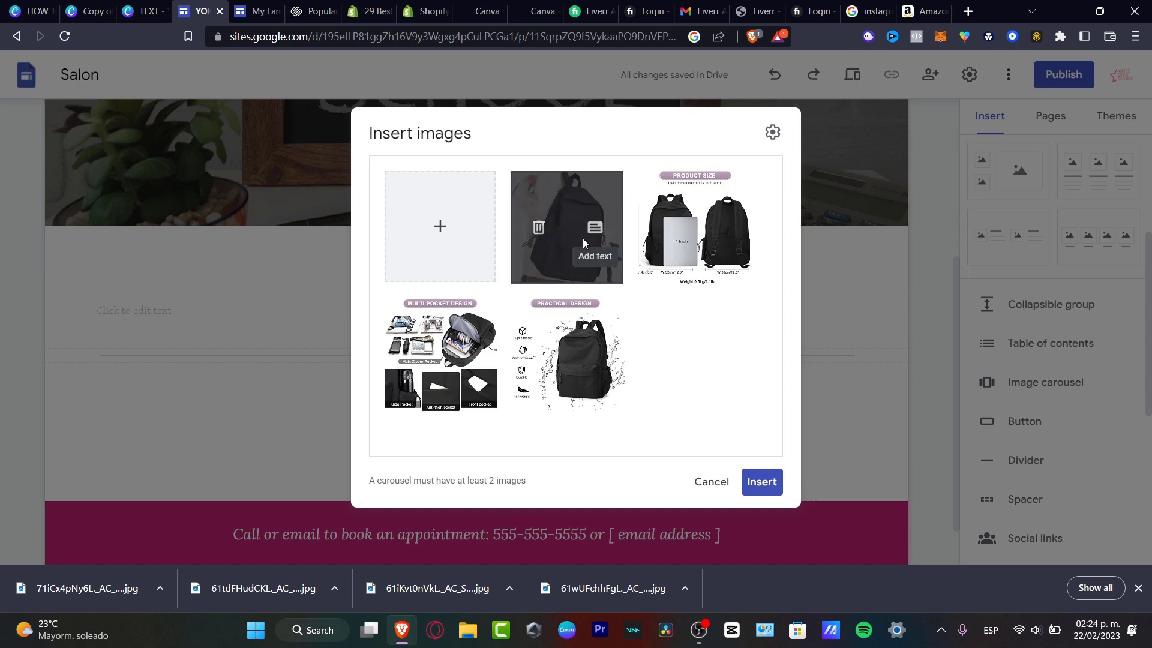
drag(579, 389, 697, 254)
drag(694, 354, 425, 368)
click(761, 482)
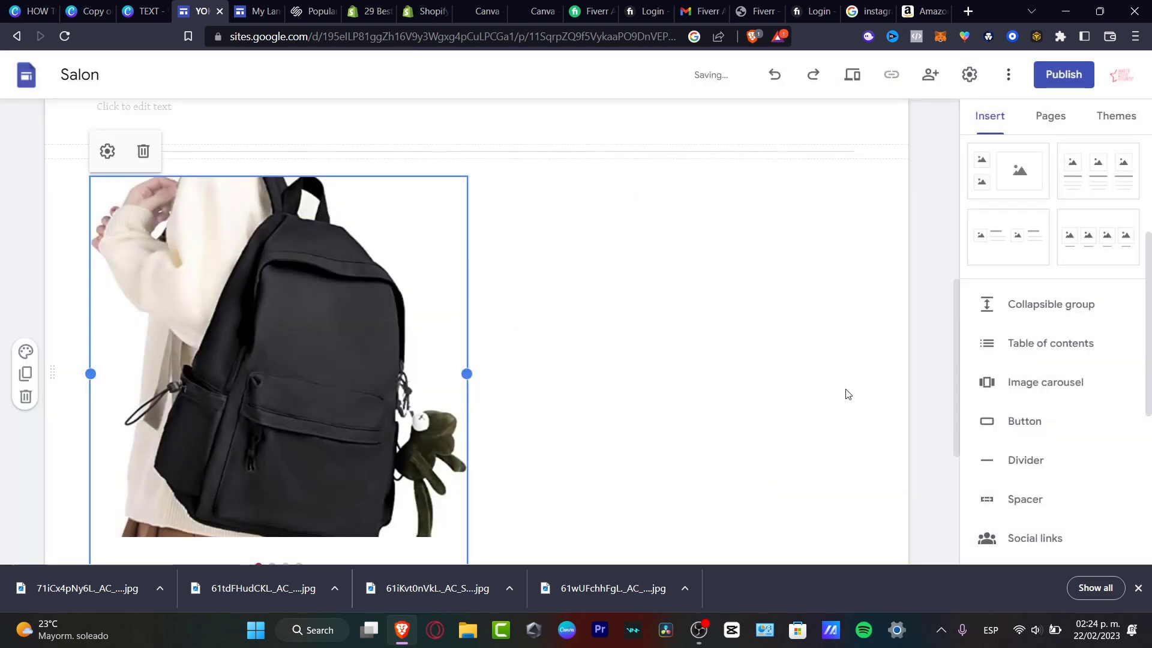
- Try the backpack carousel in the middle of its section, and return it to the left side of the section
drag(359, 368, 514, 355)
scroll(515, 360, up, 3)
scroll(515, 360, up, 4)
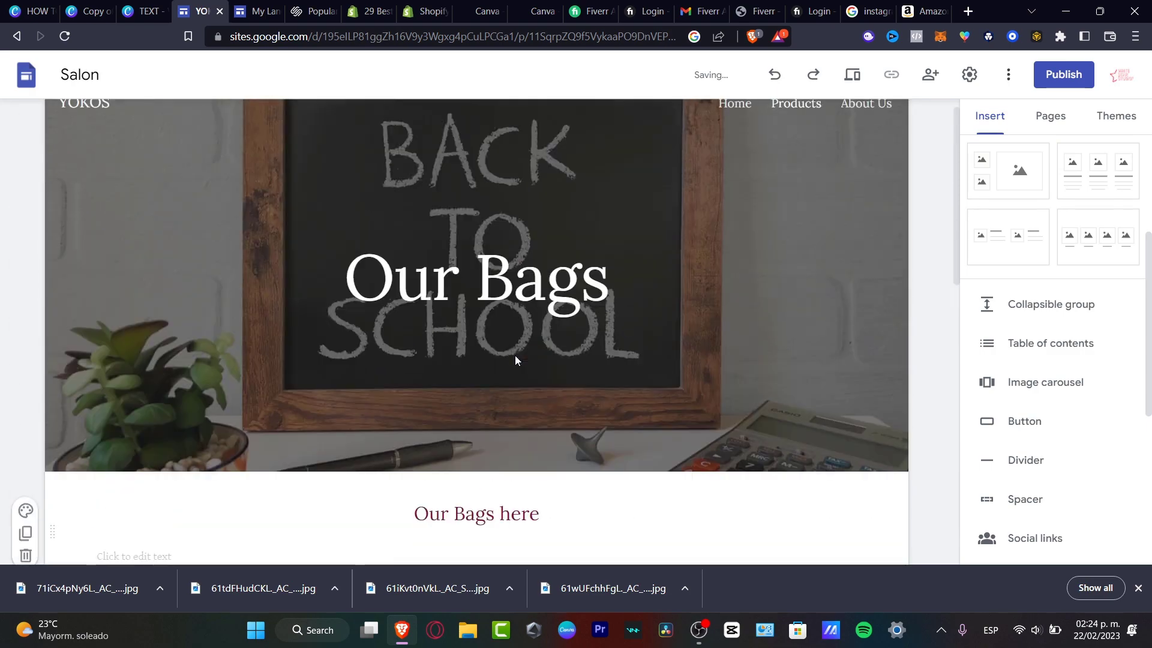
scroll(516, 359, down, 7)
scroll(473, 417, down, 4)
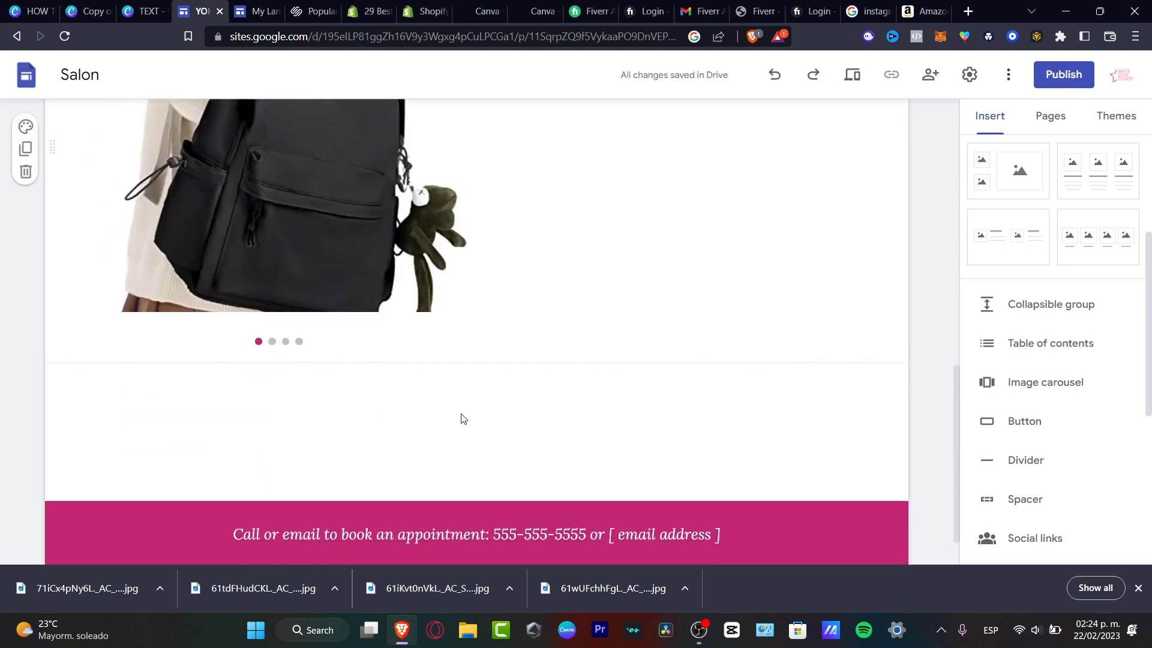
scroll(423, 360, up, 4)
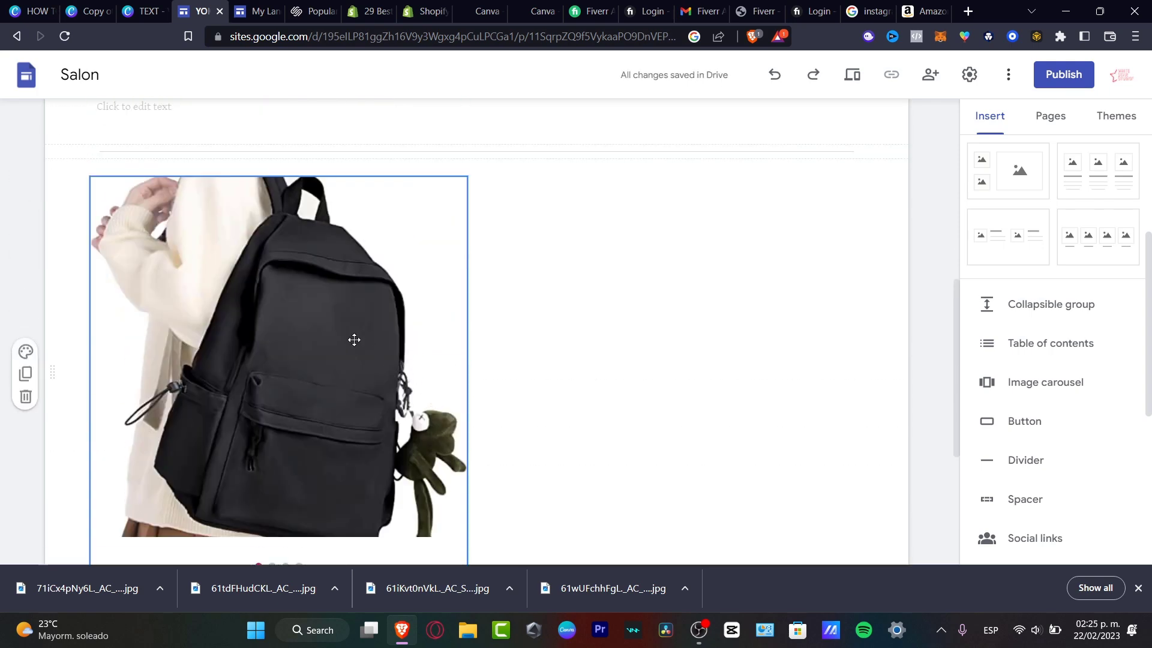
drag(358, 339, 462, 340)
scroll(470, 432, down, 4)
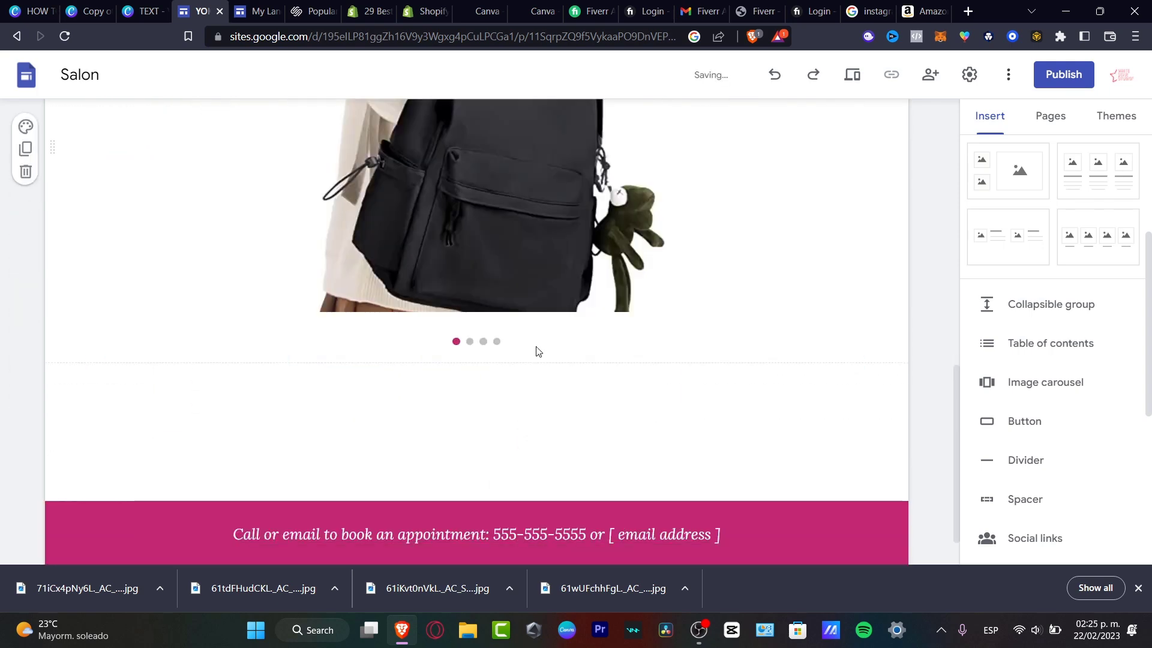
drag(579, 321, 274, 262)
- Add text under the title beside the carousel reading "this is the description of my product." followed by EXAMPLE 1, EXAMPLE 2 and EXAMPLE 3
scroll(578, 319, up, 4)
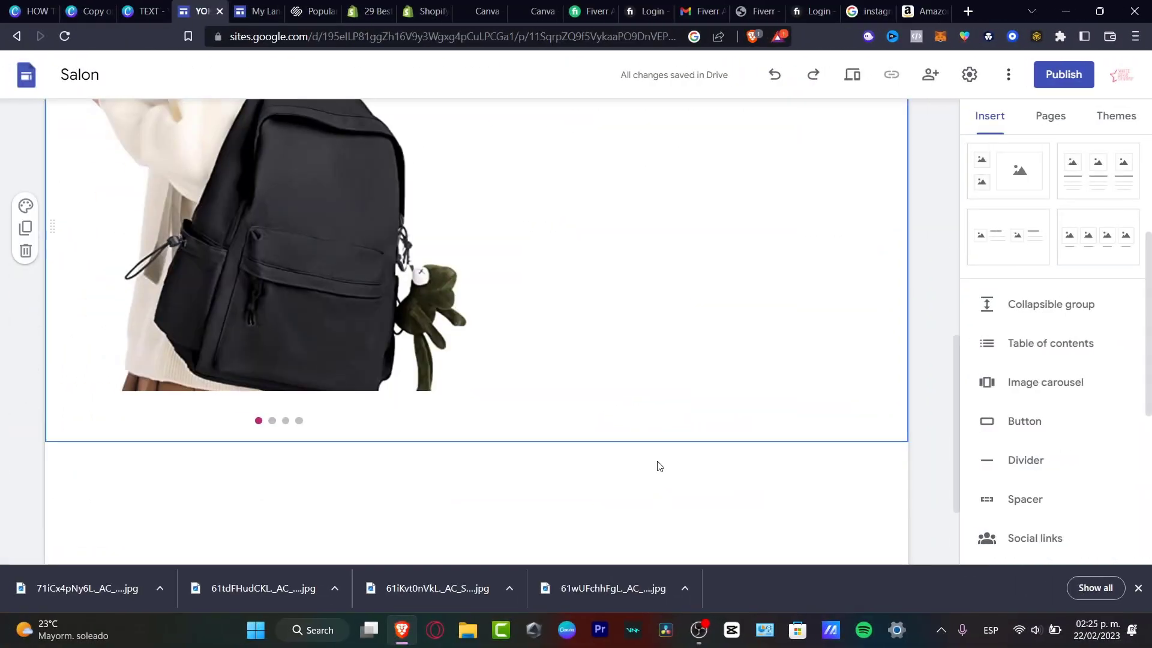
scroll(658, 465, up, 2)
scroll(659, 466, up, 2)
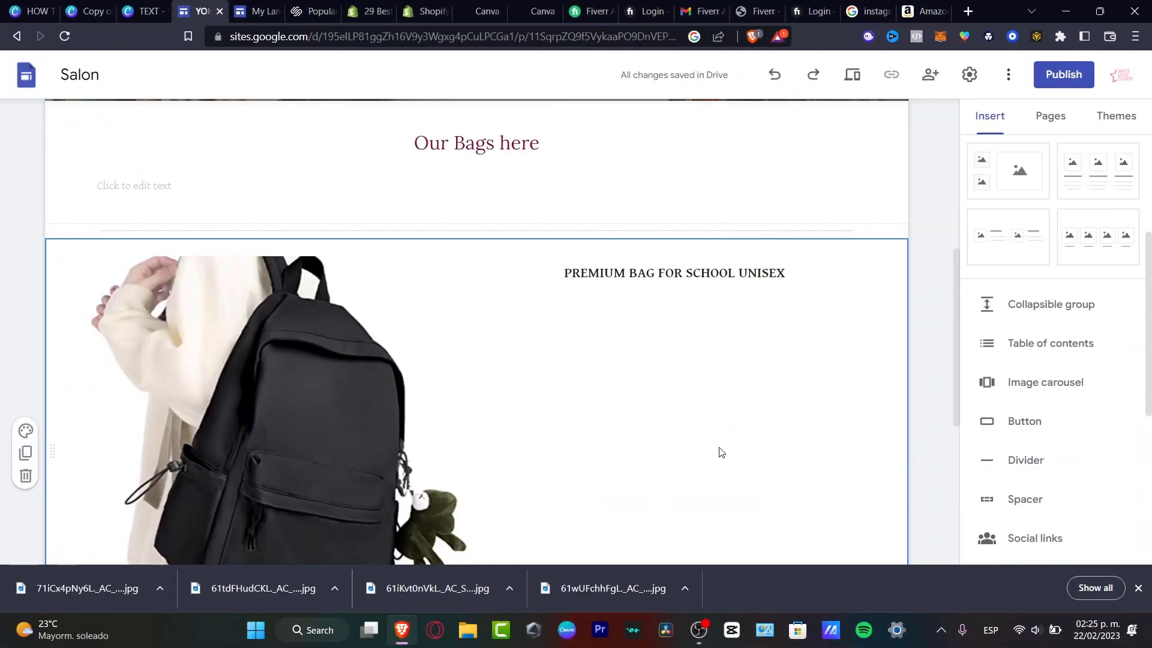
click(1137, 588)
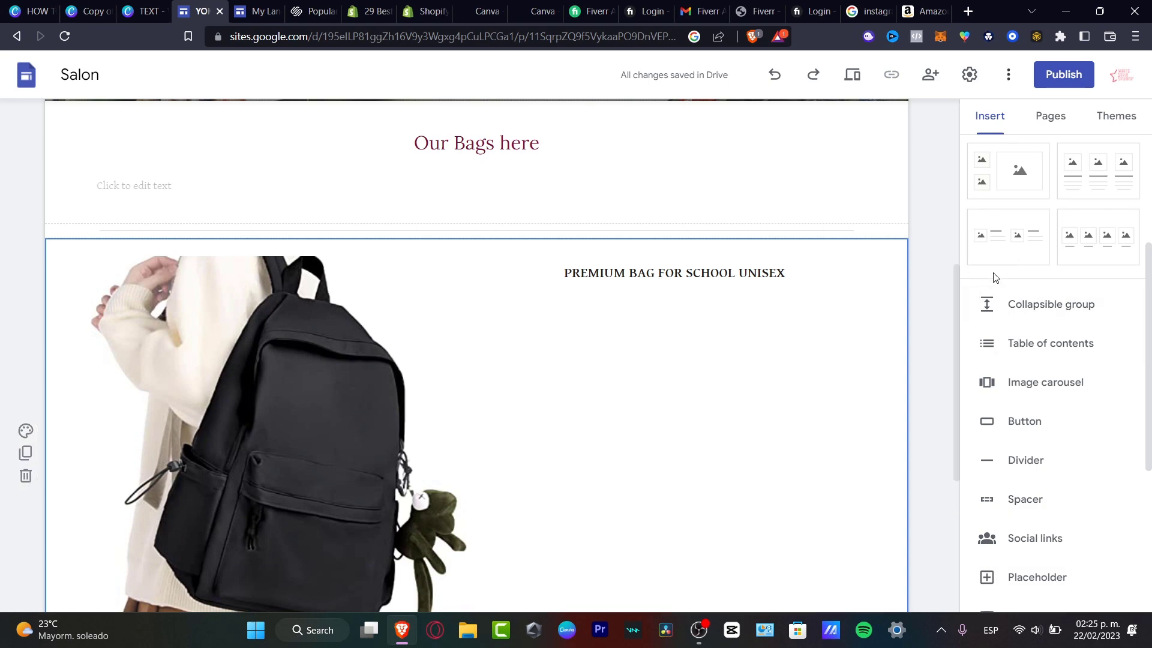
scroll(1058, 340, up, 3)
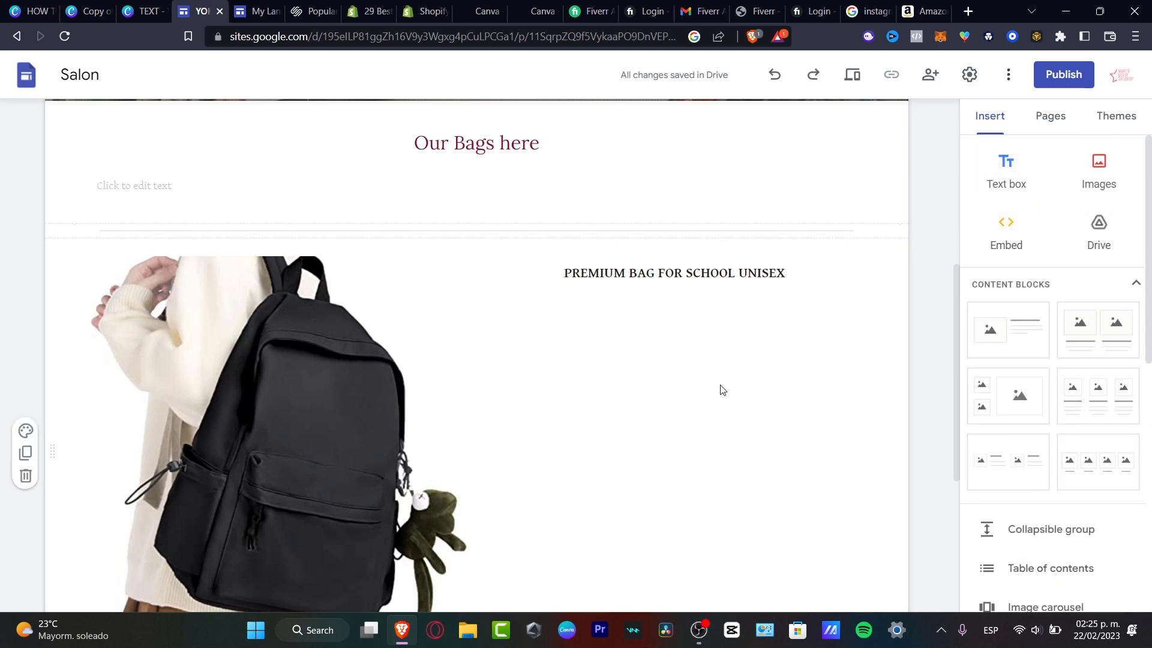
click(1001, 176)
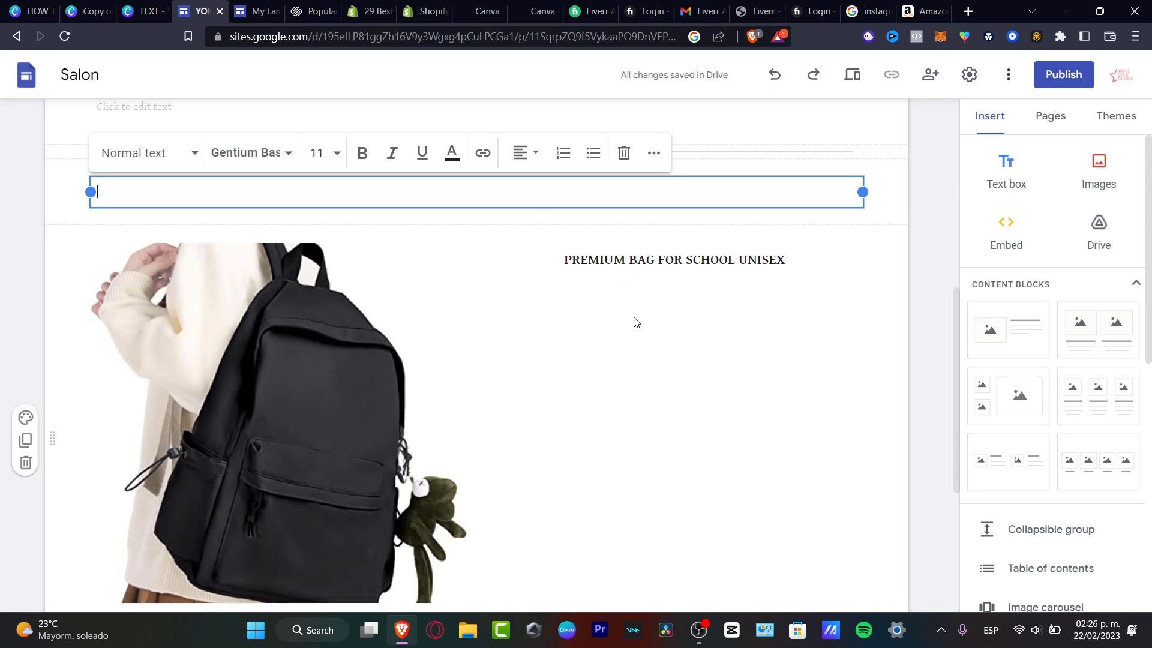
drag(473, 181, 583, 306)
click(578, 352)
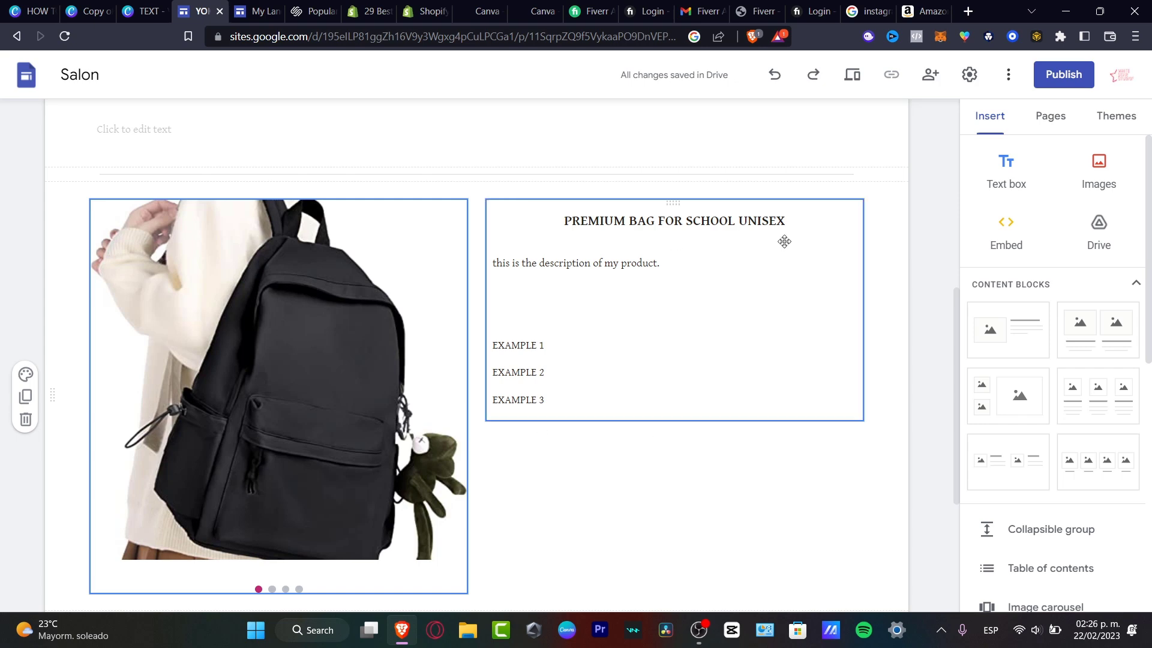
- Open the Stripe website in a new browser tab and sign in to its dashboard
click(966, 12)
text(stripe)
key(Return)
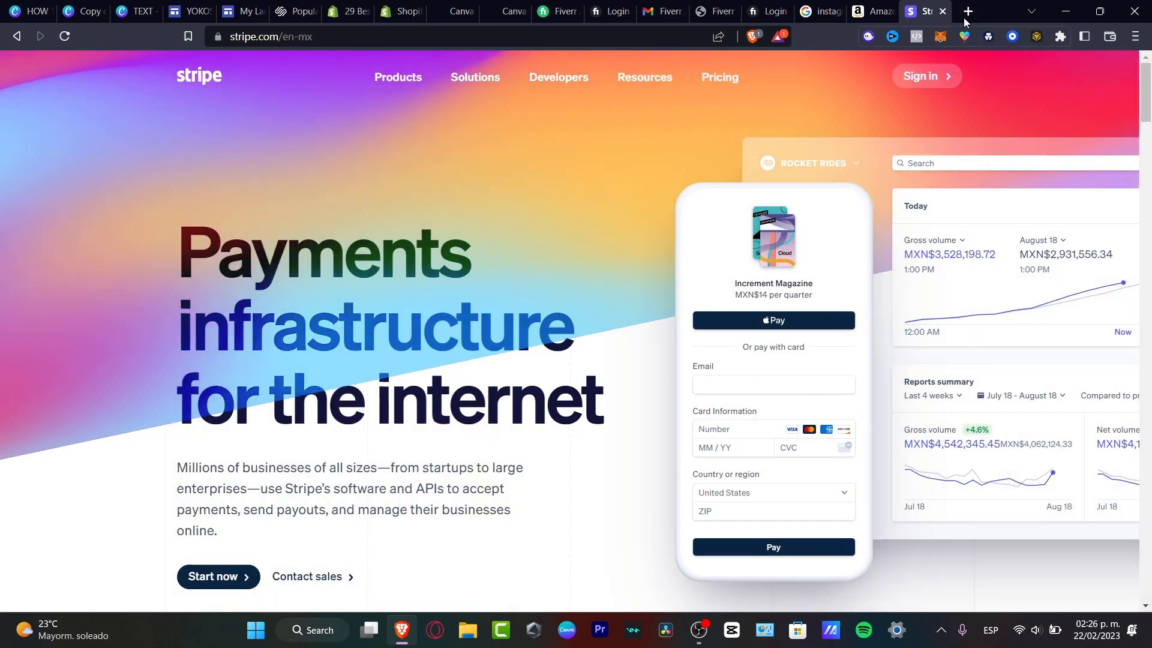
click(931, 80)
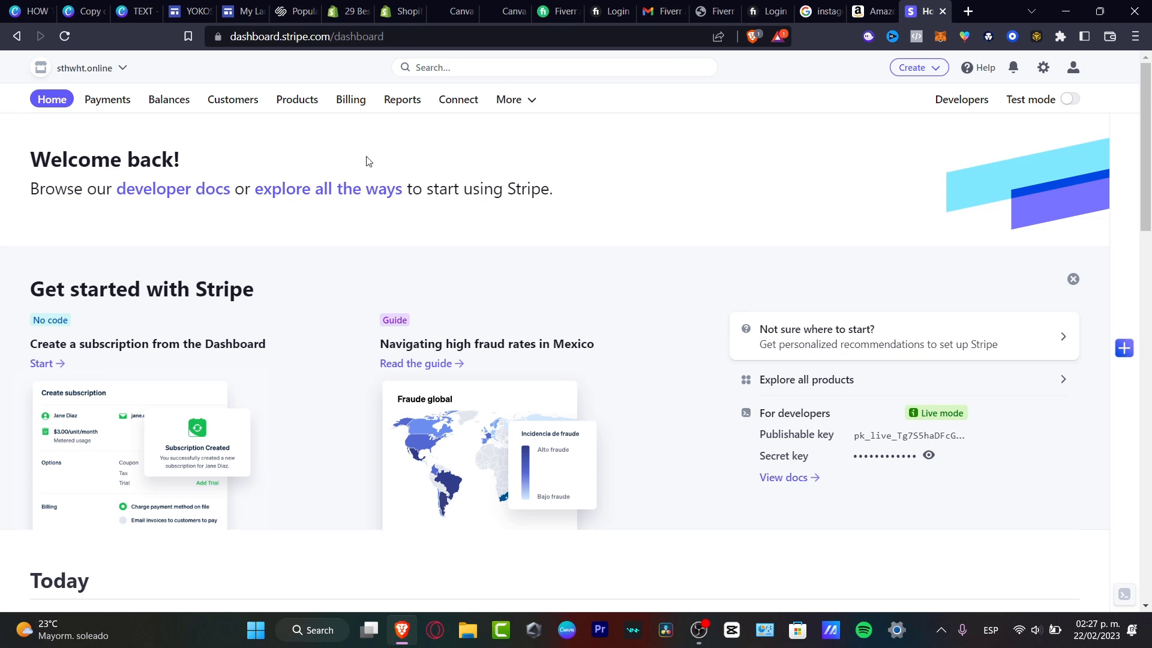
- Start a new product in the Stripe product catalog and name it "School Bag 1"
click(292, 102)
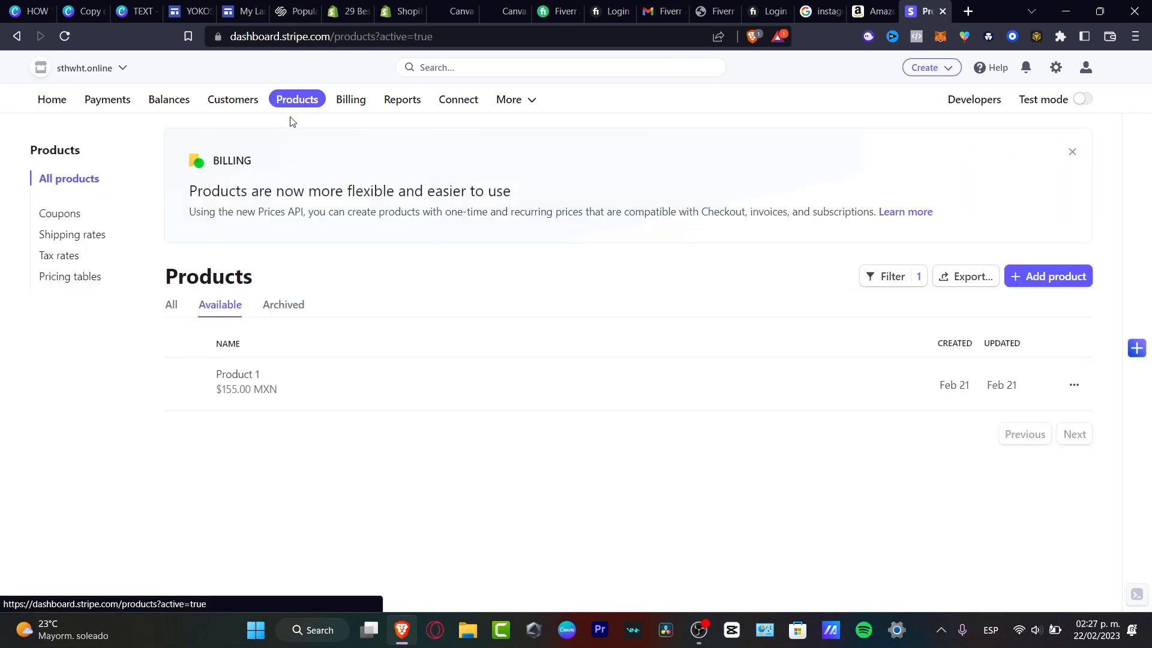
click(1030, 276)
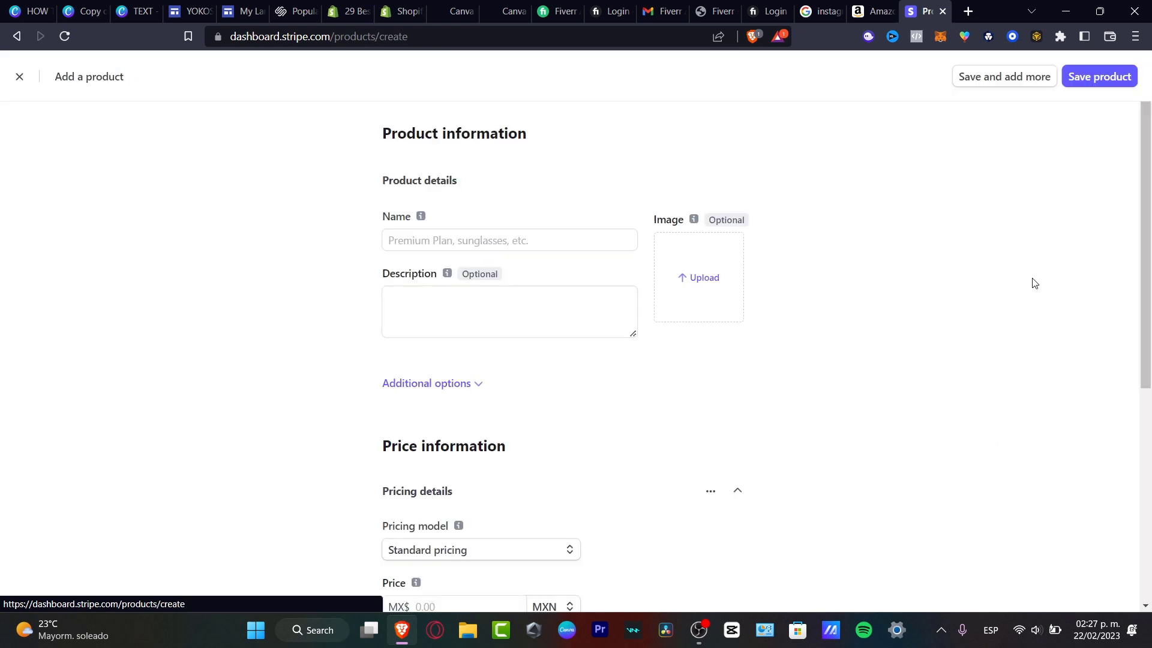
click(522, 241)
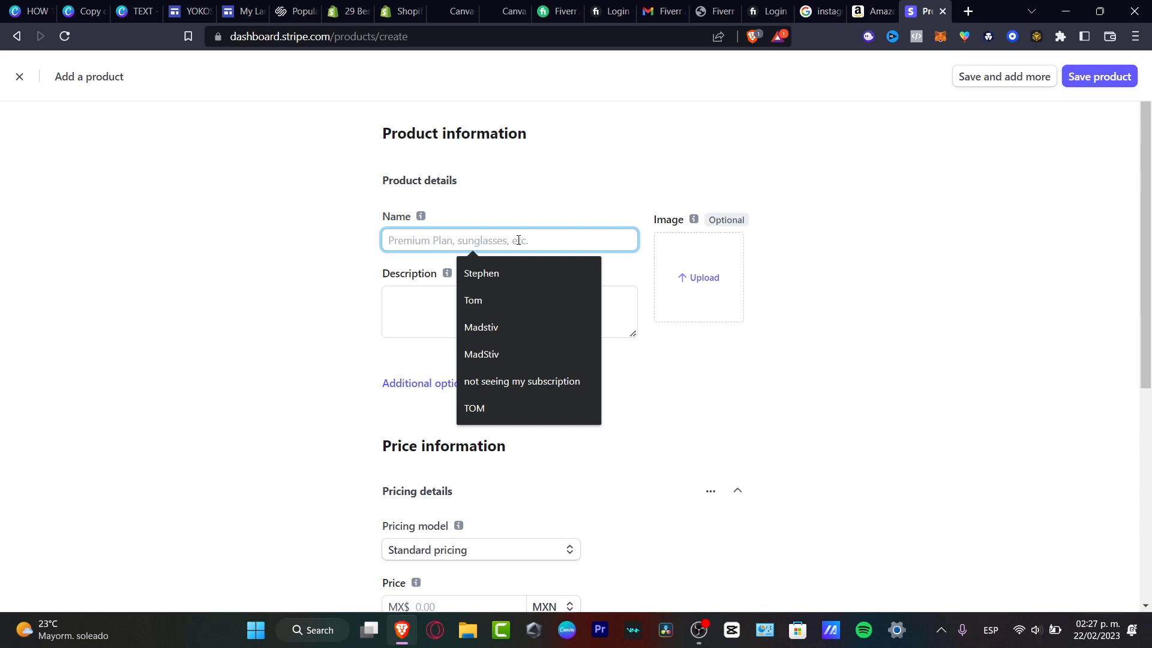
text(School Bag 1)
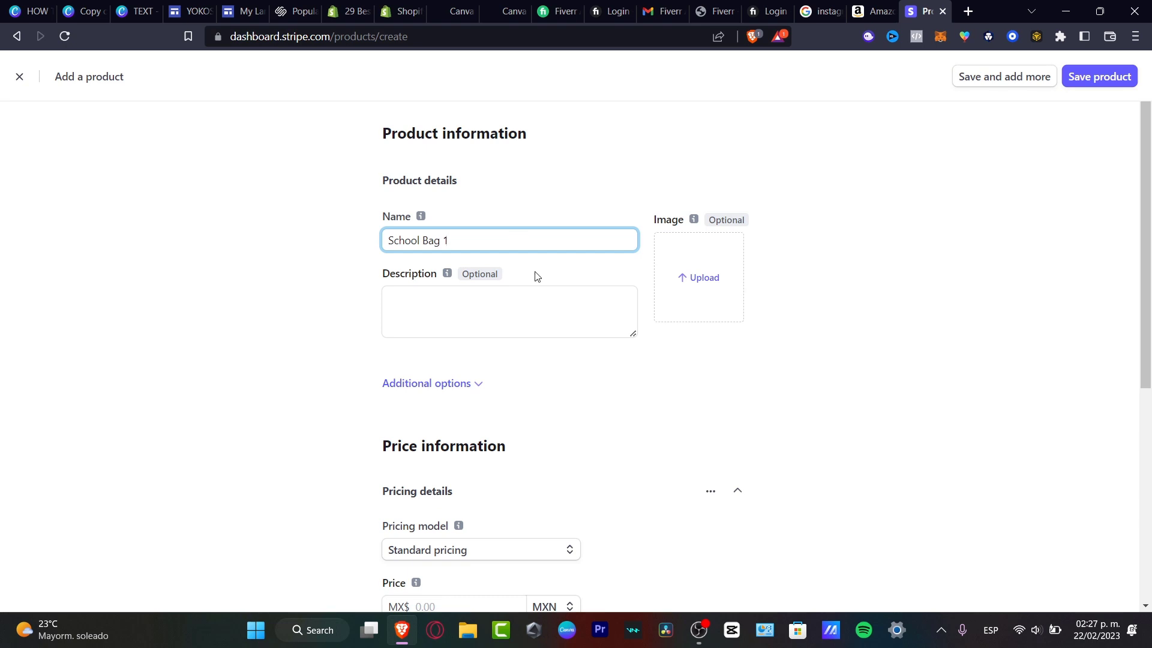
click(549, 290)
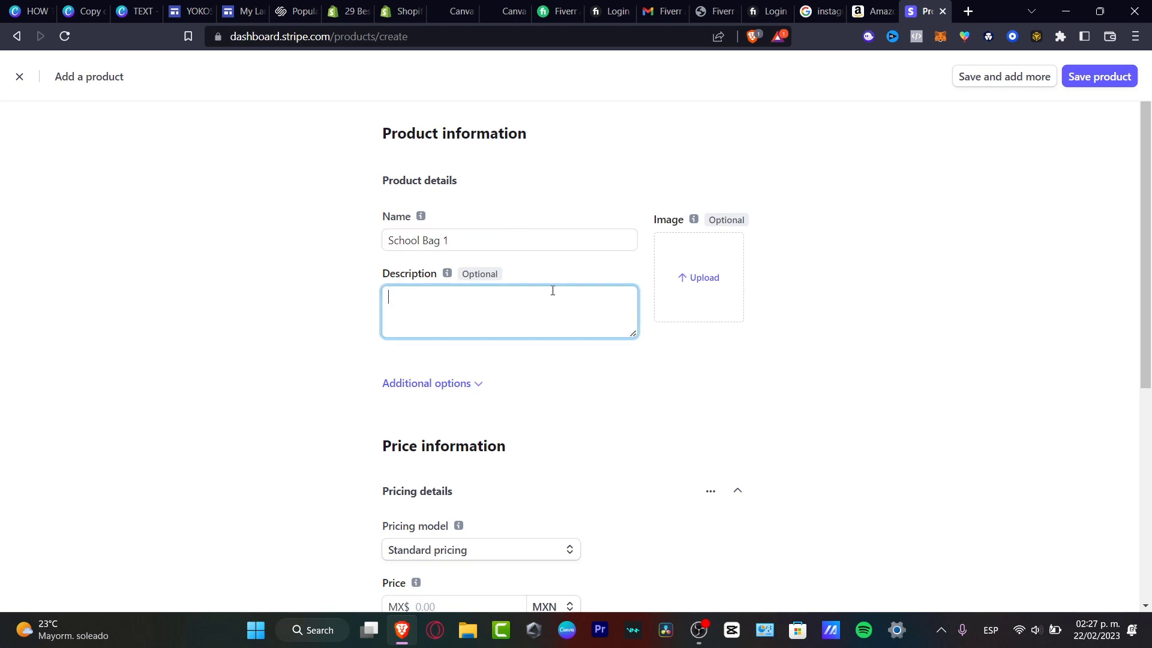
- Upload the worn backpack photo 61wUFchhFgL._AC_SX466_ as the product image
click(691, 291)
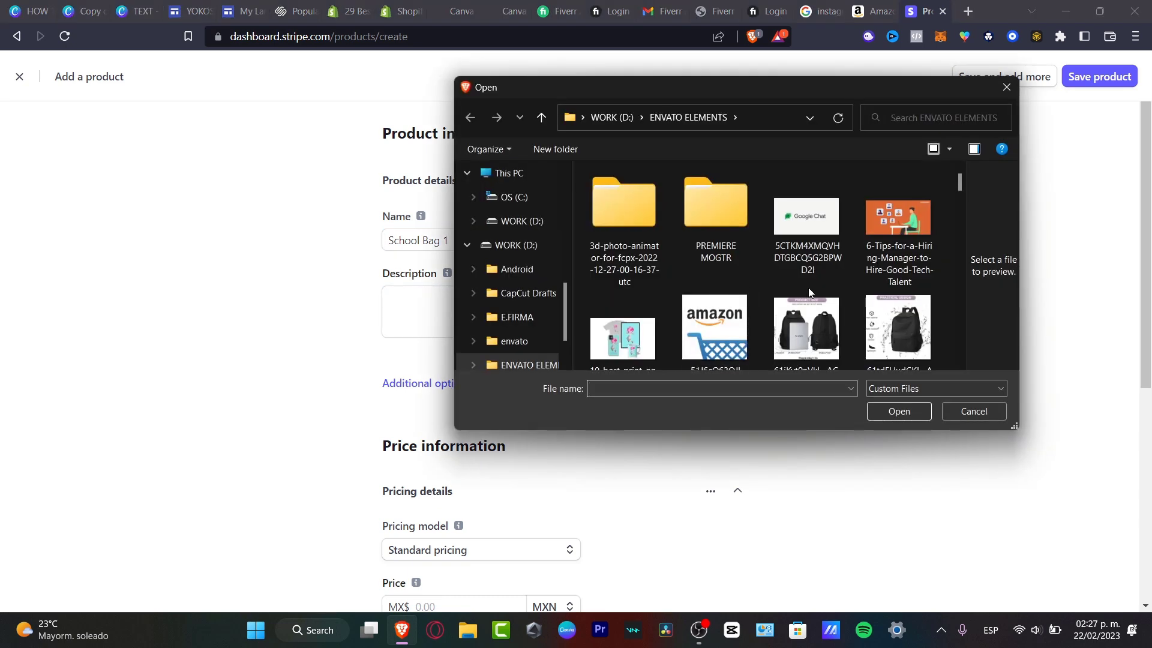
scroll(780, 306, down, 1)
scroll(762, 305, down, 2)
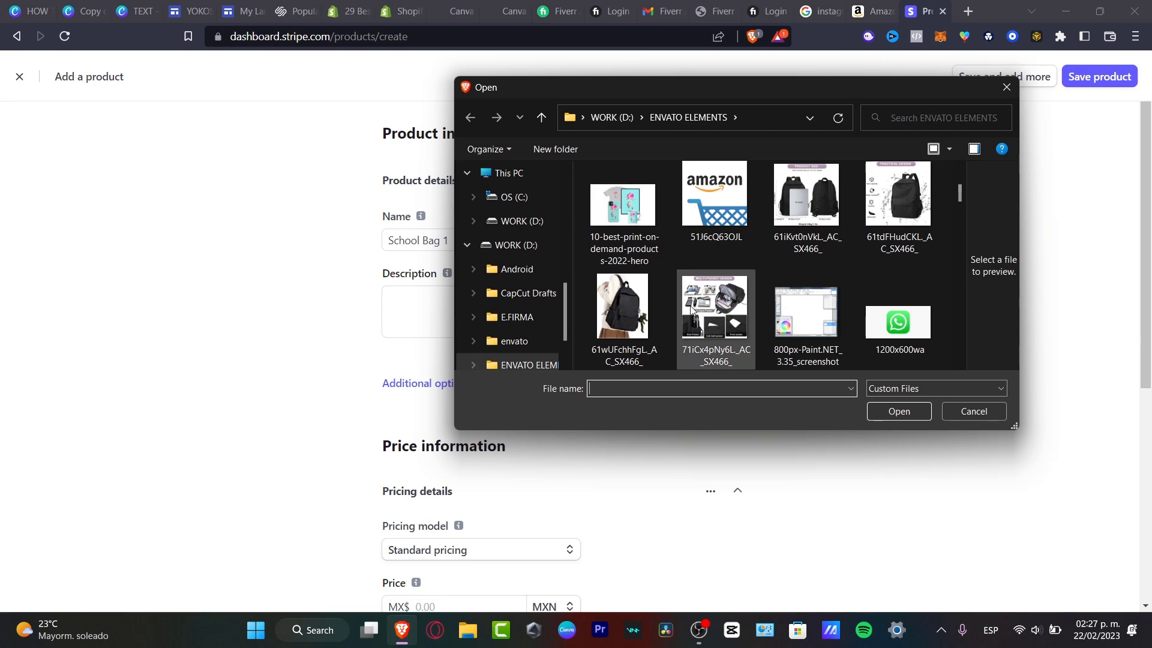
click(615, 306)
click(888, 410)
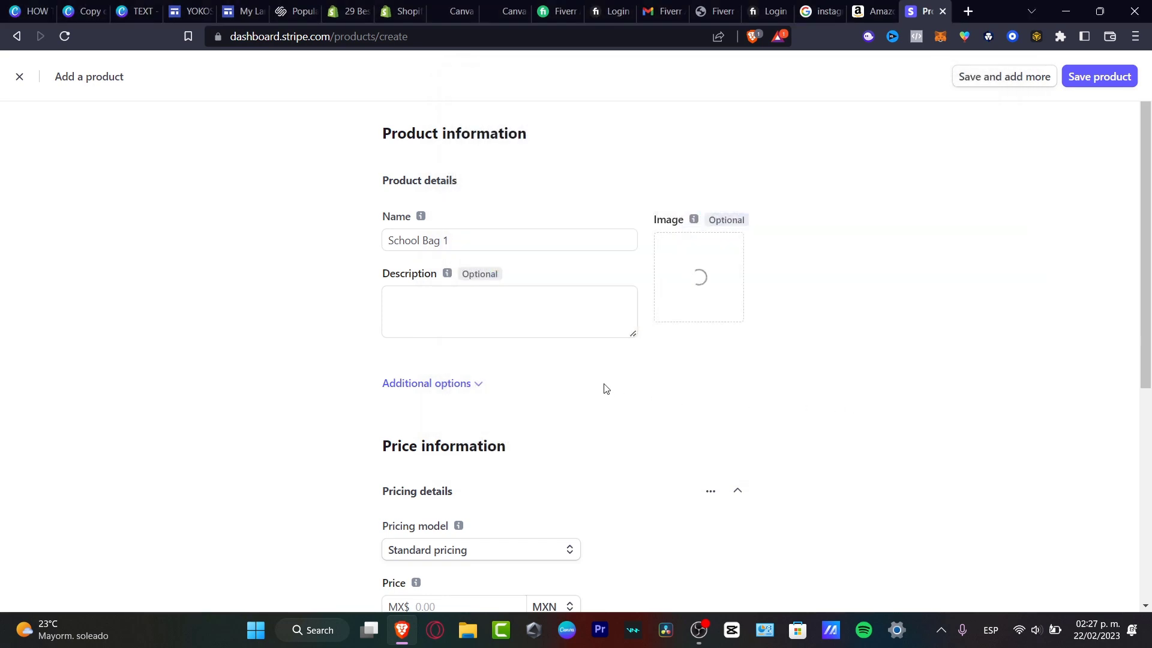
- Confirm the account password and give the product a one-time price of MX$ 223.00
scroll(661, 391, down, 4)
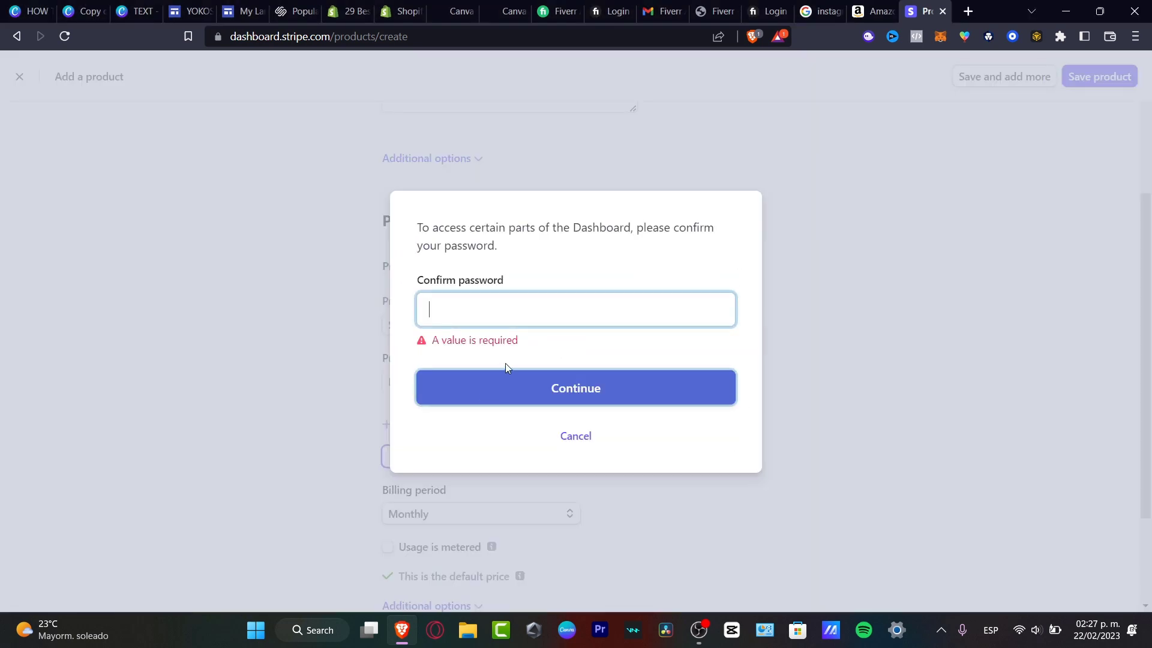
text(•••••••••)
key(Return)
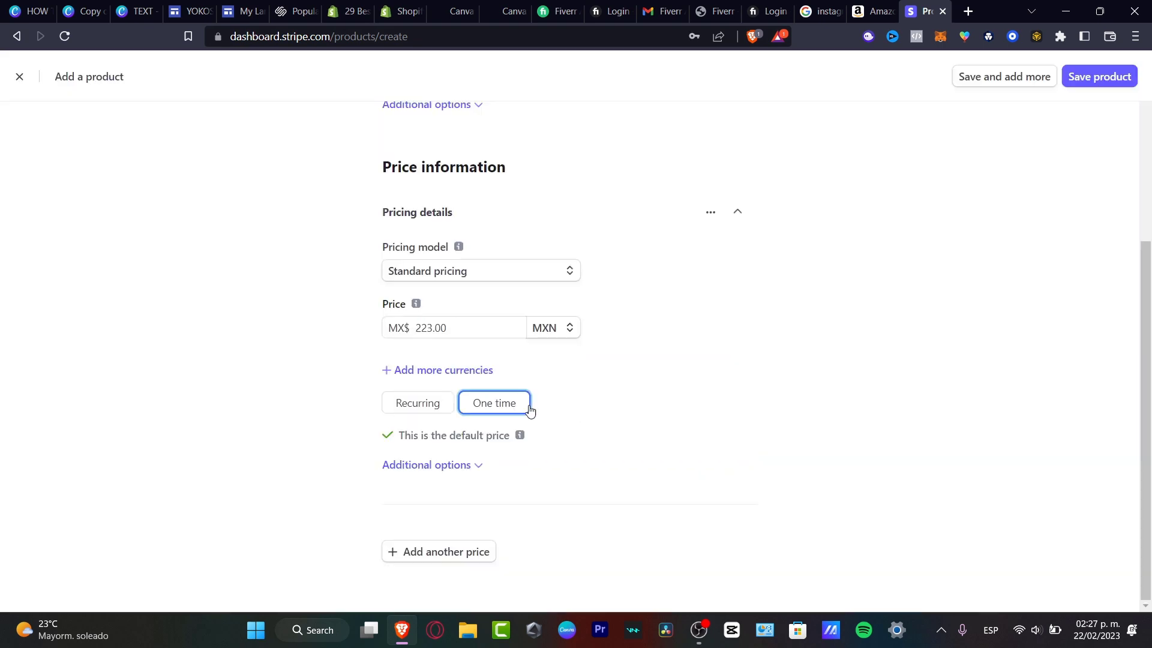
- Save the product and create a payment link for it that collects billing addresses only and requires a customer phone number
click(1102, 82)
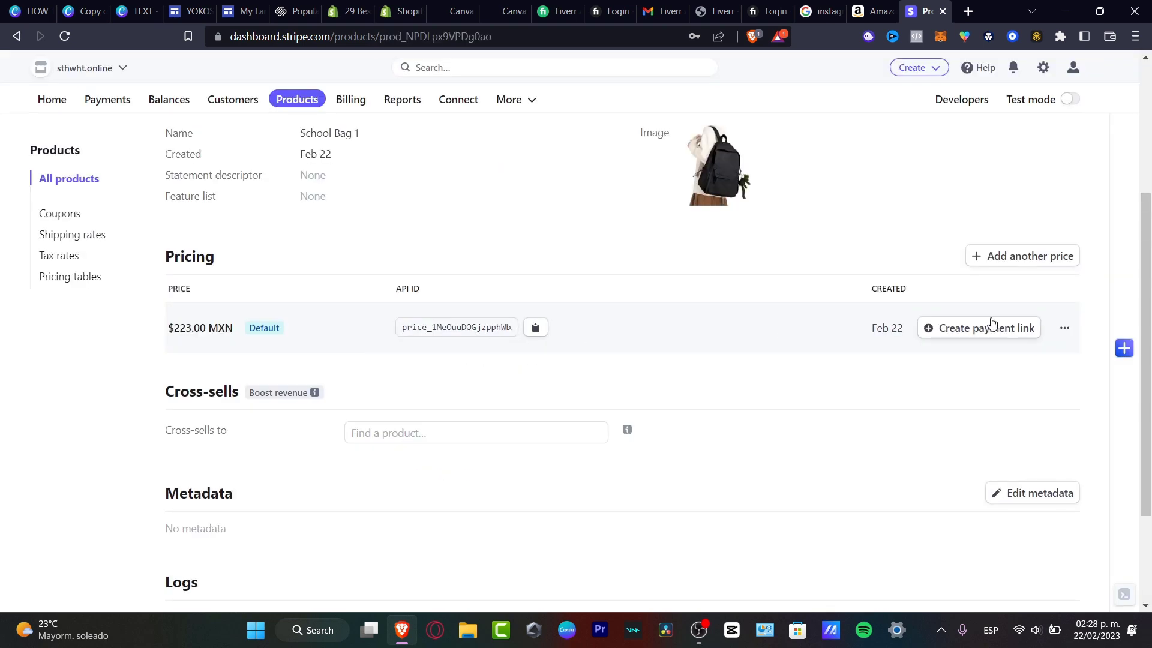
click(987, 327)
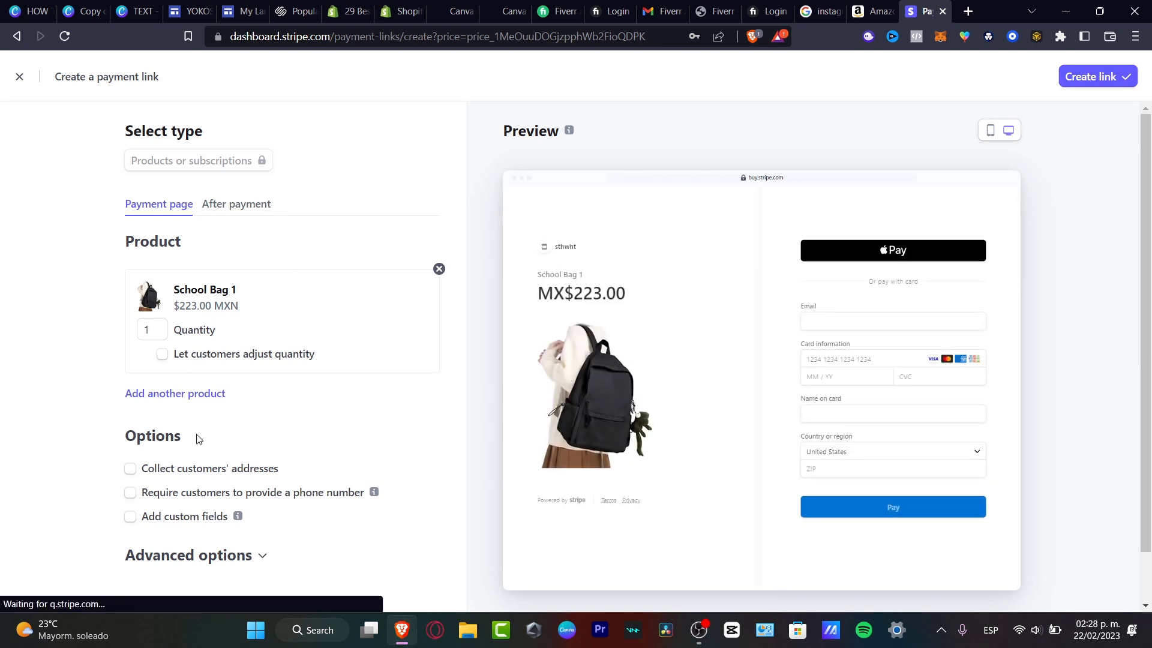
click(206, 468)
scroll(219, 494, down, 1)
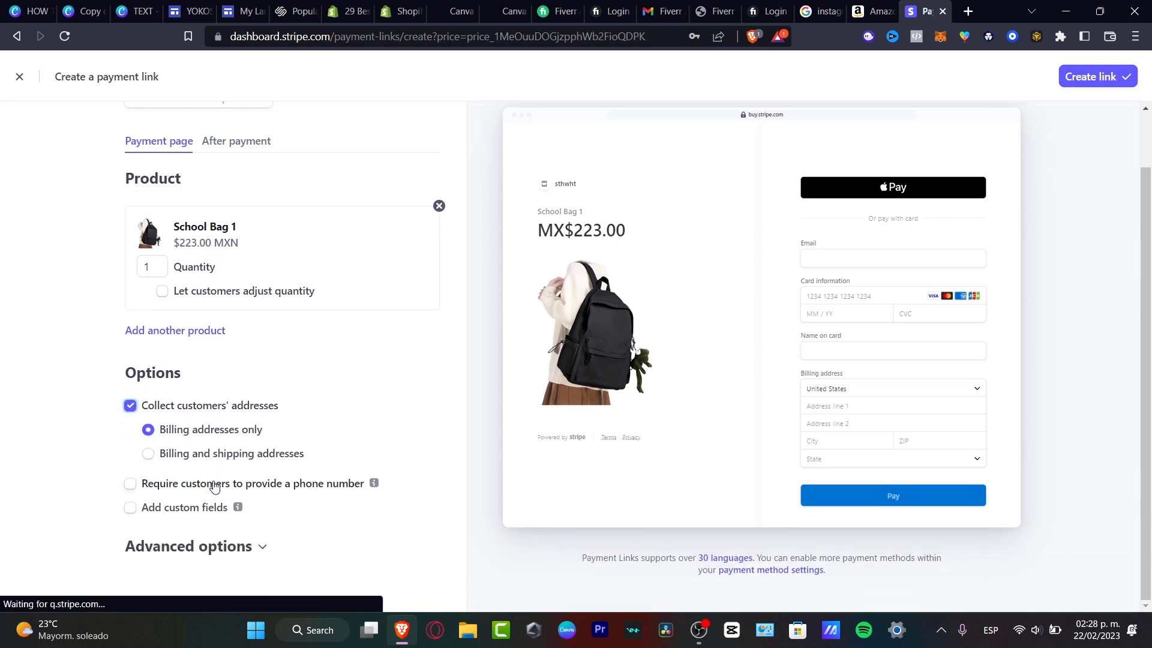
click(229, 483)
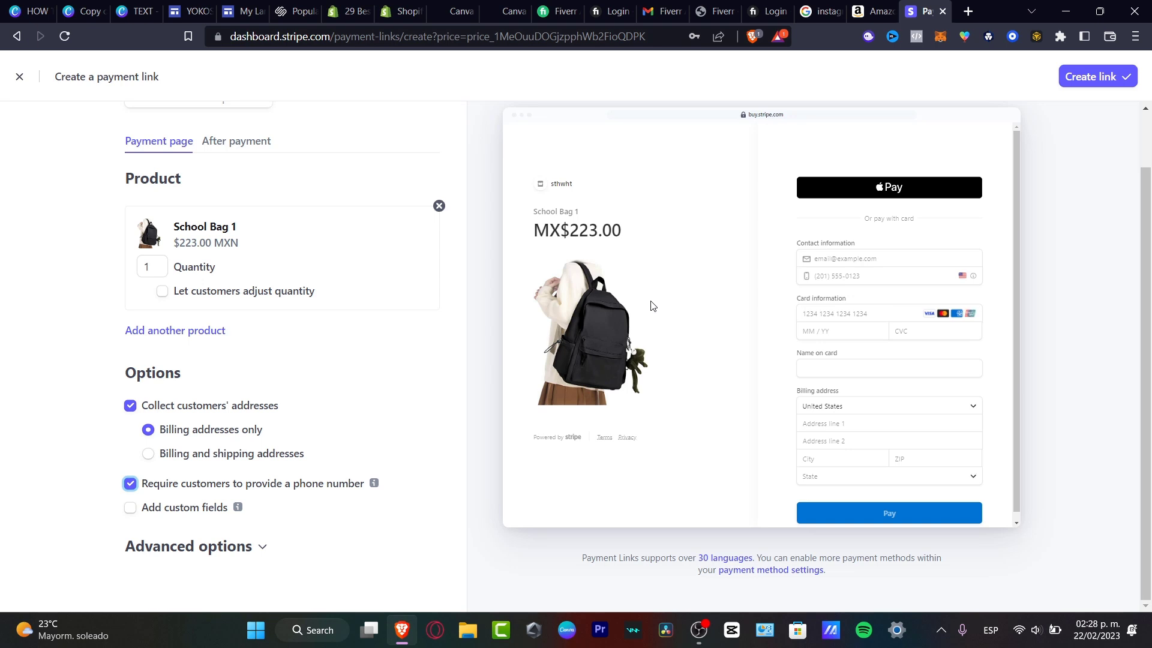
click(1102, 84)
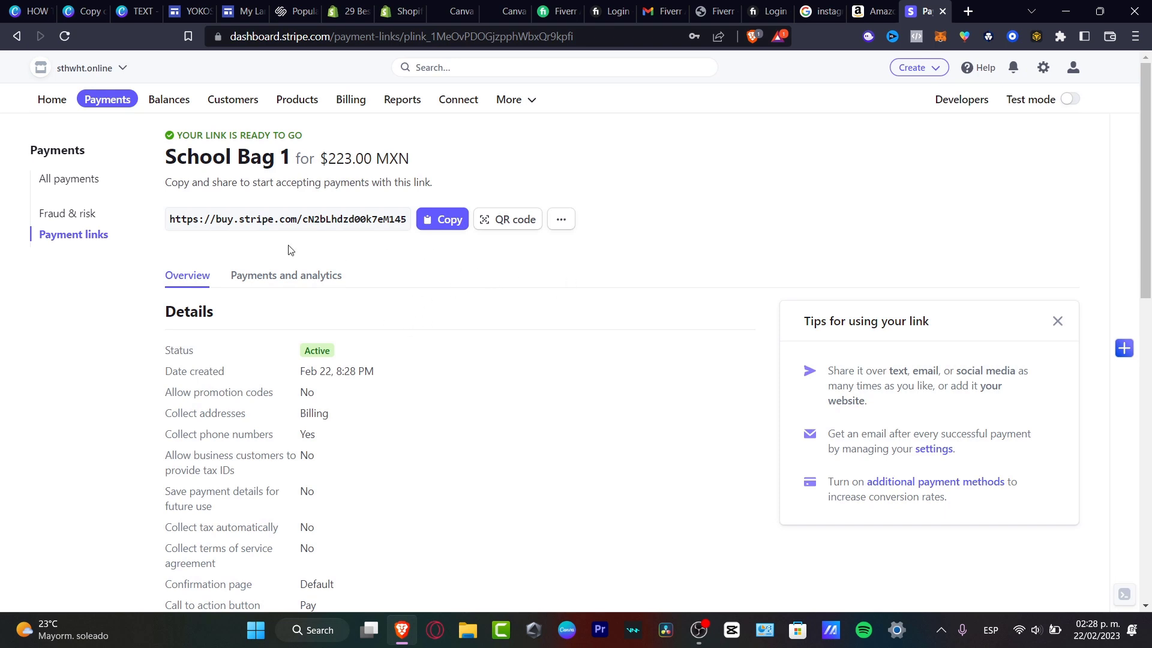
- Copy the School Bag 1 payment link and insert a button named "Buy Now" with that link on the Google Sites products page
click(451, 227)
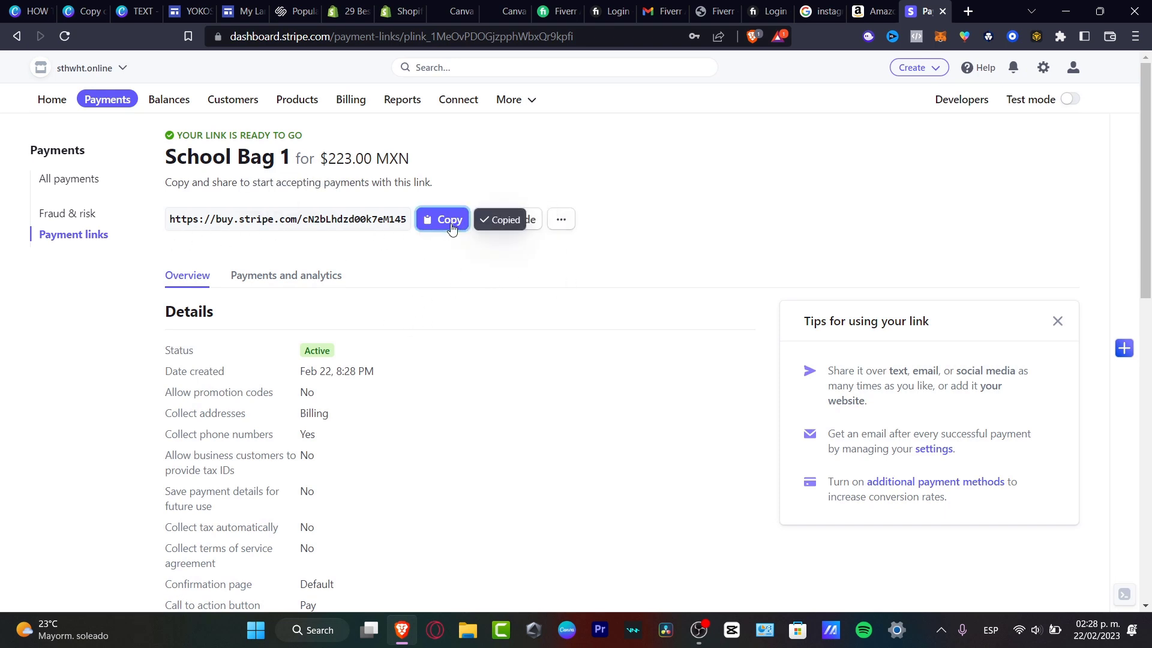
click(201, 8)
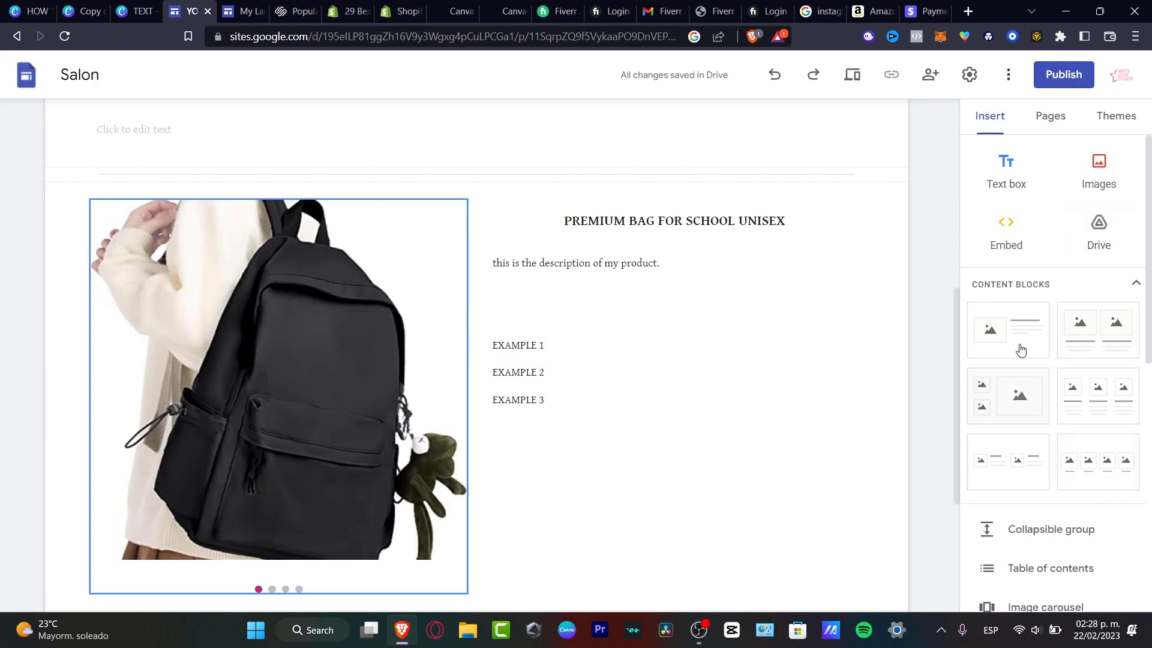
scroll(1018, 342, down, 5)
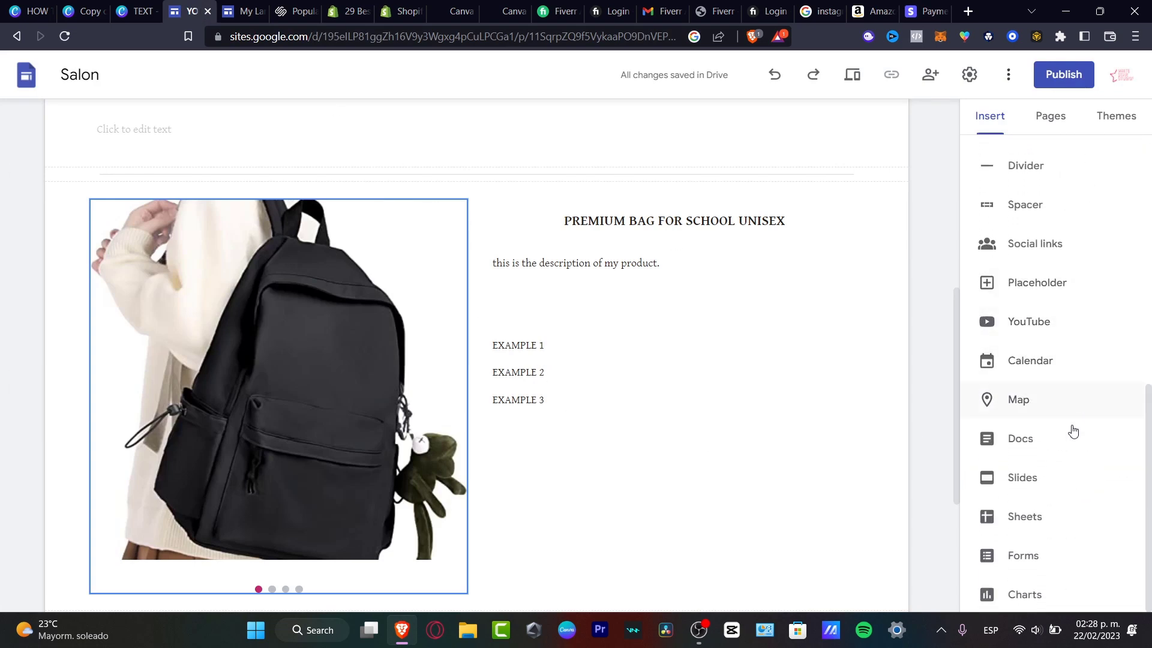
scroll(1030, 441, up, 4)
click(1034, 358)
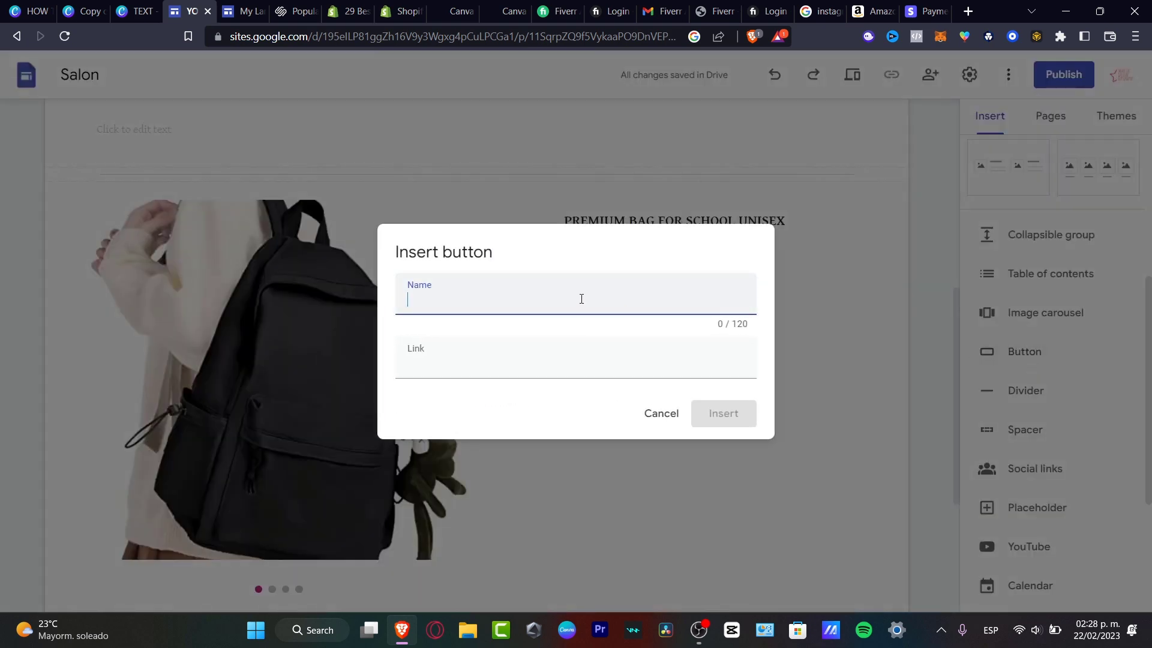
text(Buy Now)
key(Tab)
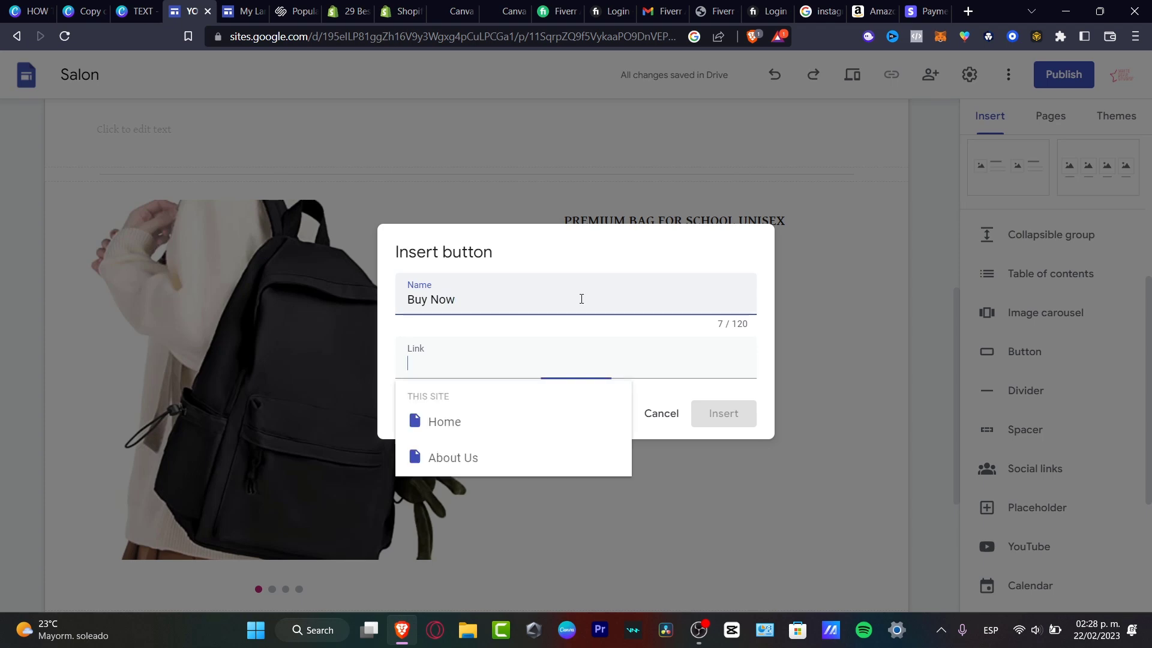
key(ctrl+v)
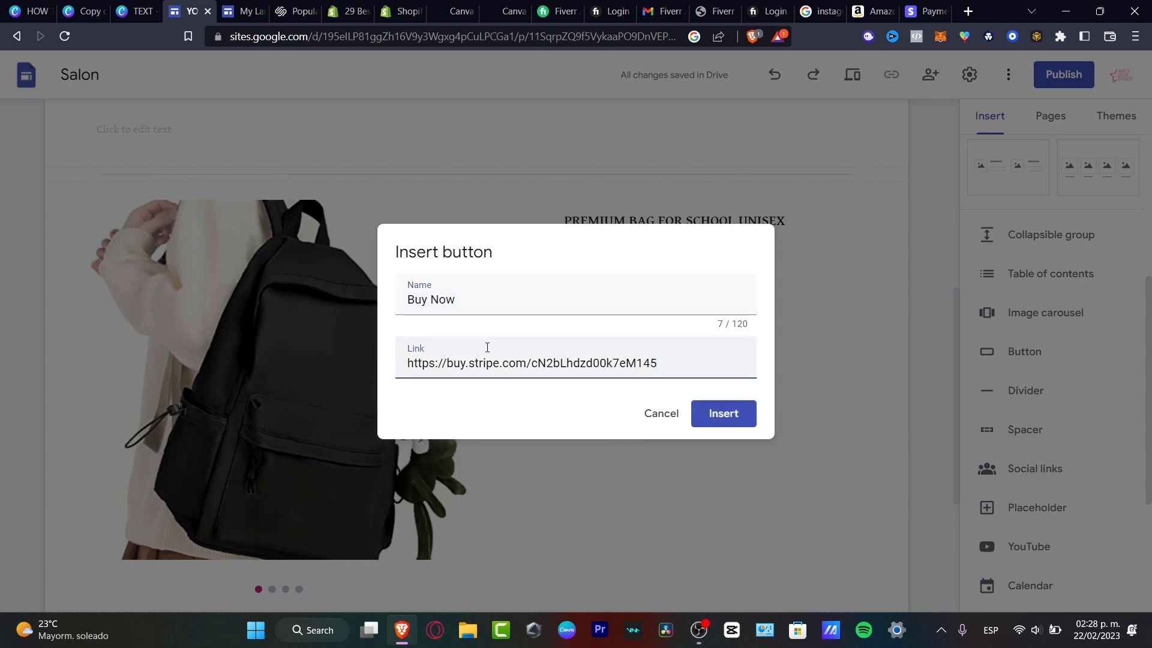
click(729, 417)
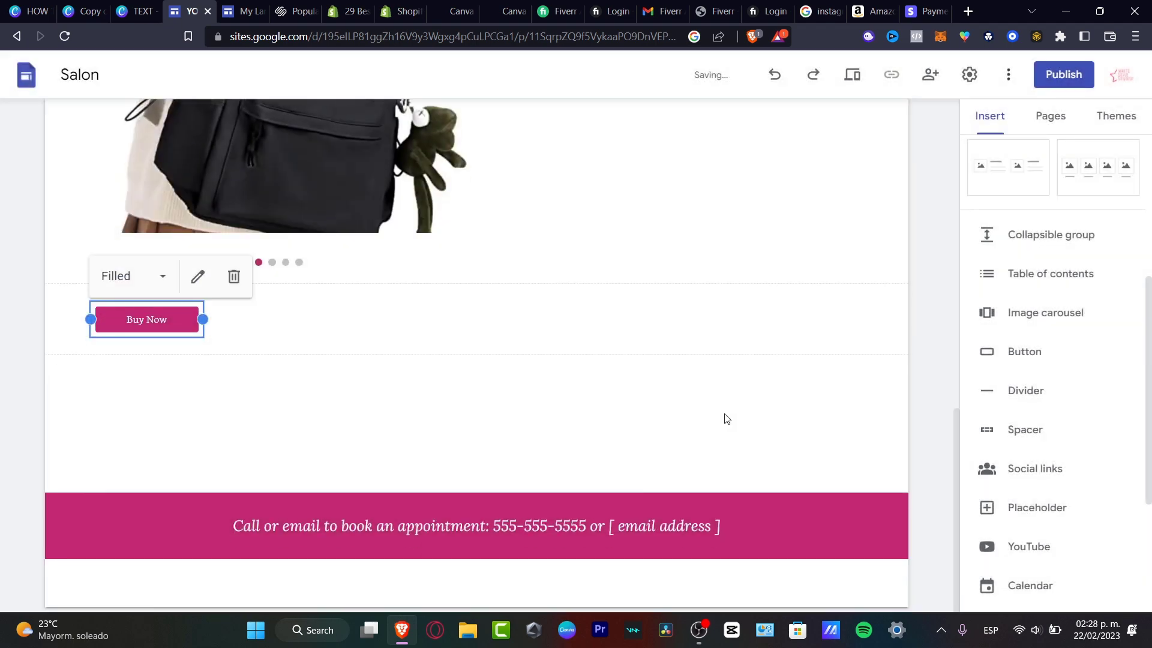
- Move the Buy Now button directly below the EXAMPLE 3 line beside the bag photo and publish the site
drag(170, 318, 630, 534)
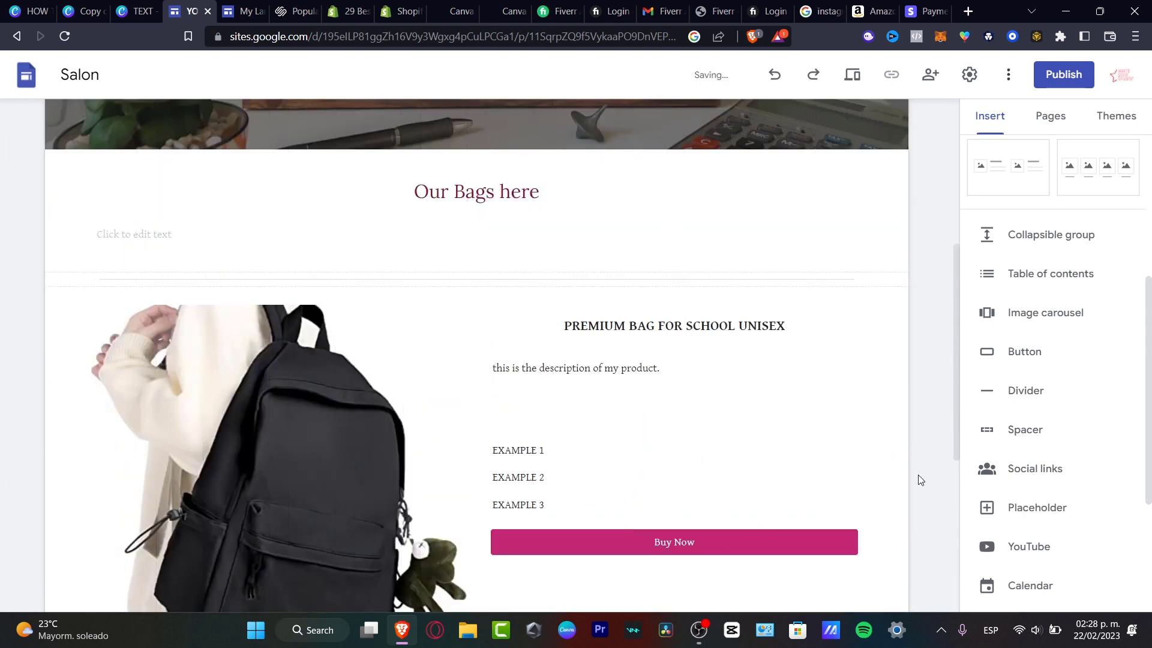
scroll(906, 483, down, 4)
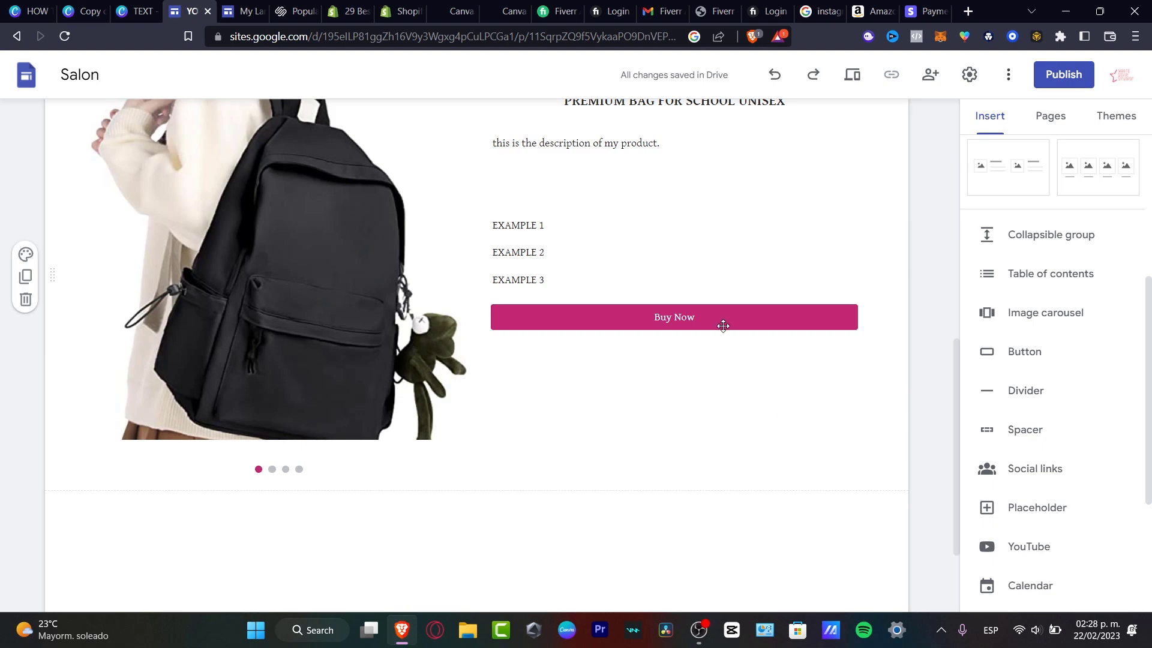
click(1083, 84)
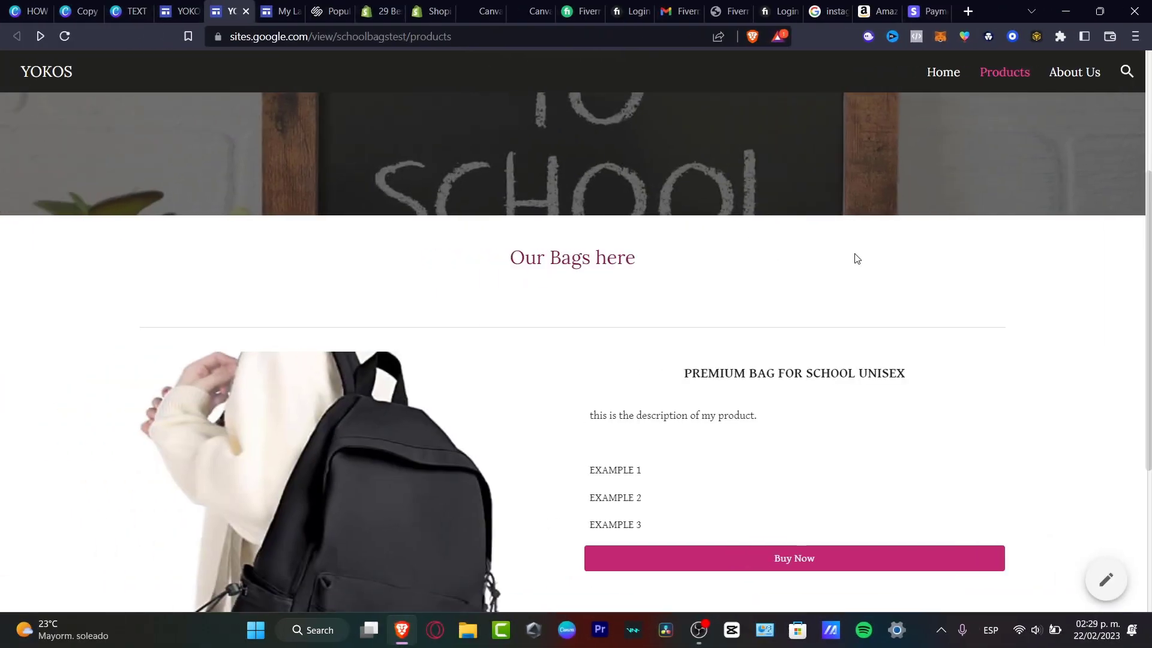
- Browse the bag's image carousel in both directions on the published Products page and test the Buy Now link
scroll(856, 259, down, 4)
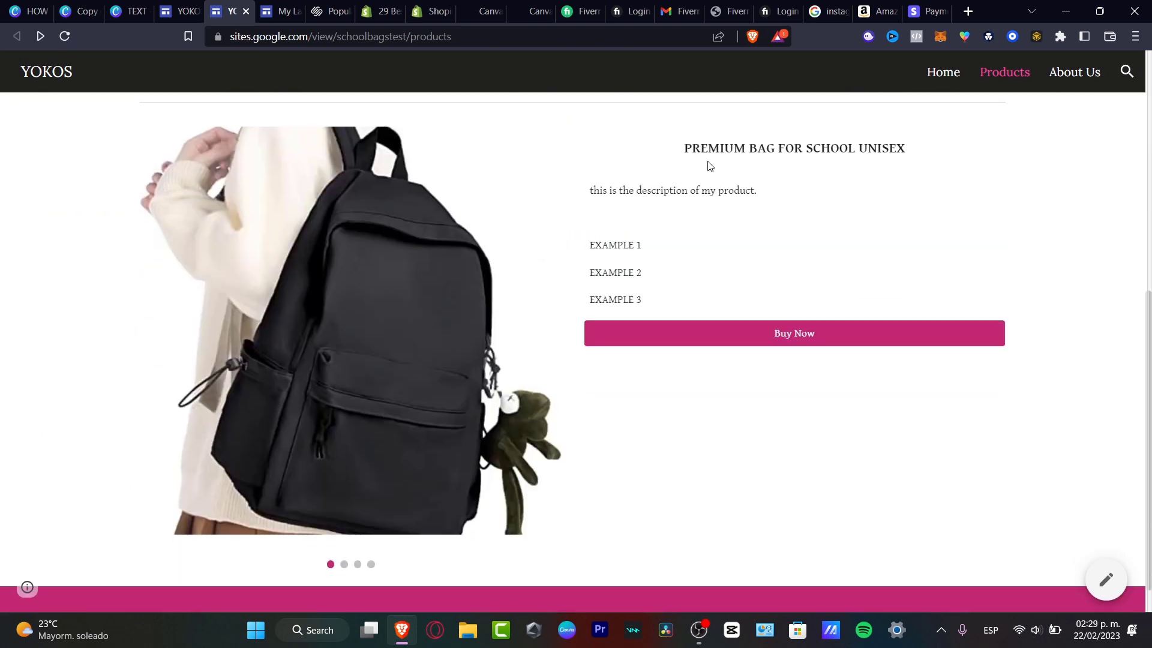
mouse_move(486, 313)
click(529, 340)
click(534, 334)
click(538, 336)
click(538, 337)
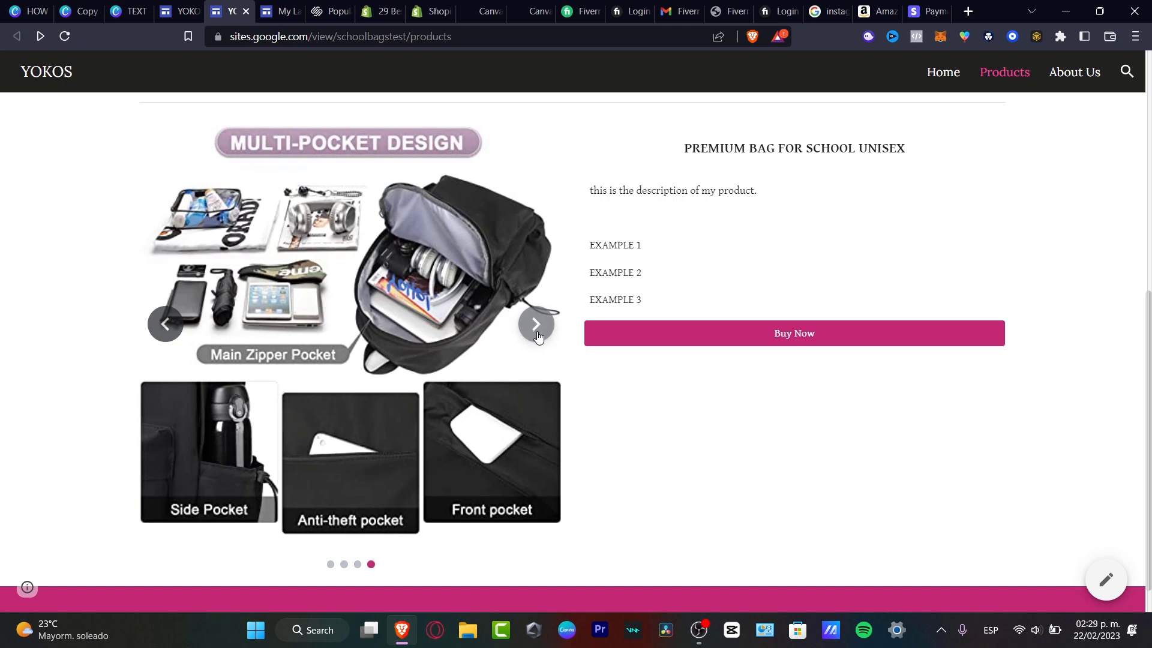
click(168, 323)
click(170, 322)
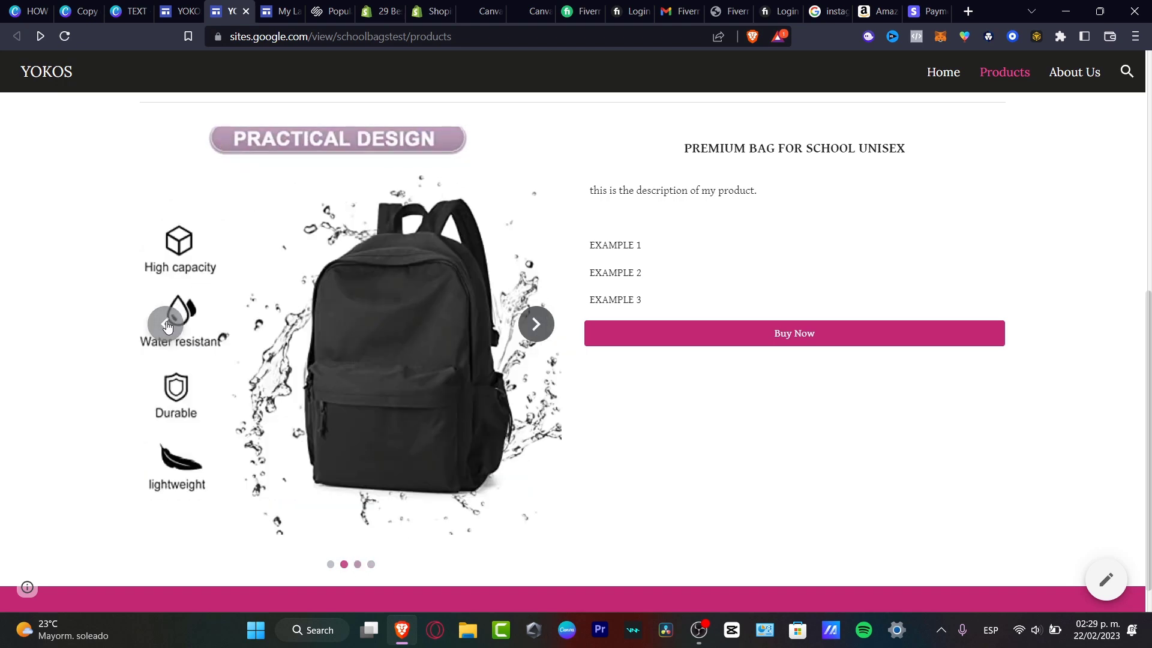
click(760, 331)
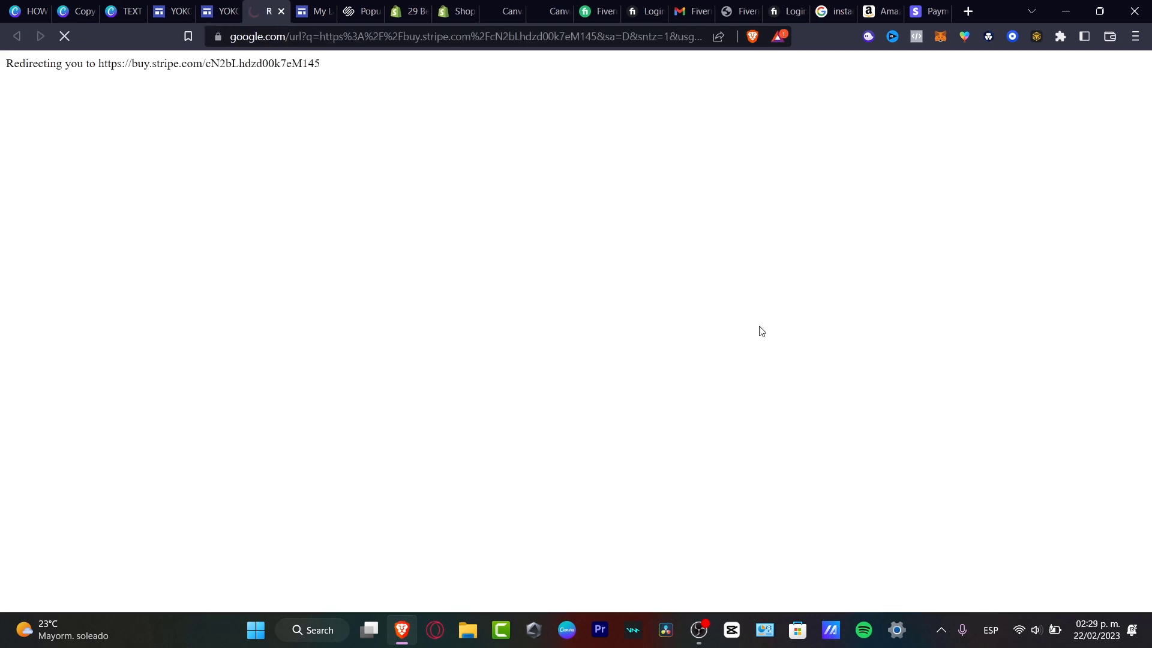